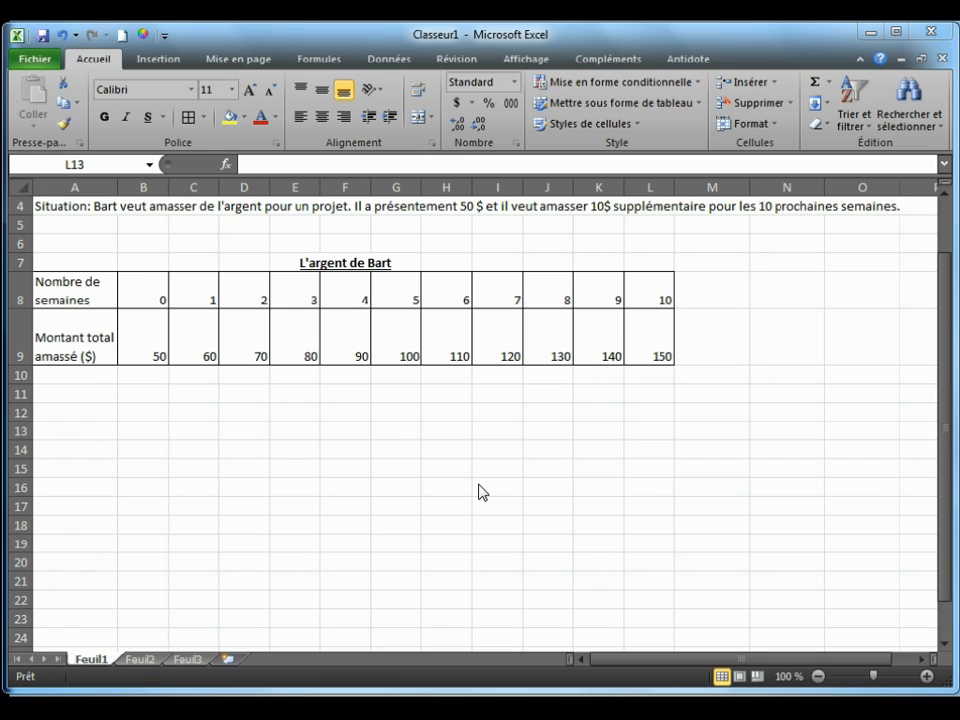
# - Insert a scatter chart with straight lines and markers from the weeks and total amount table, A8:L9
pyautogui.click(83, 291)
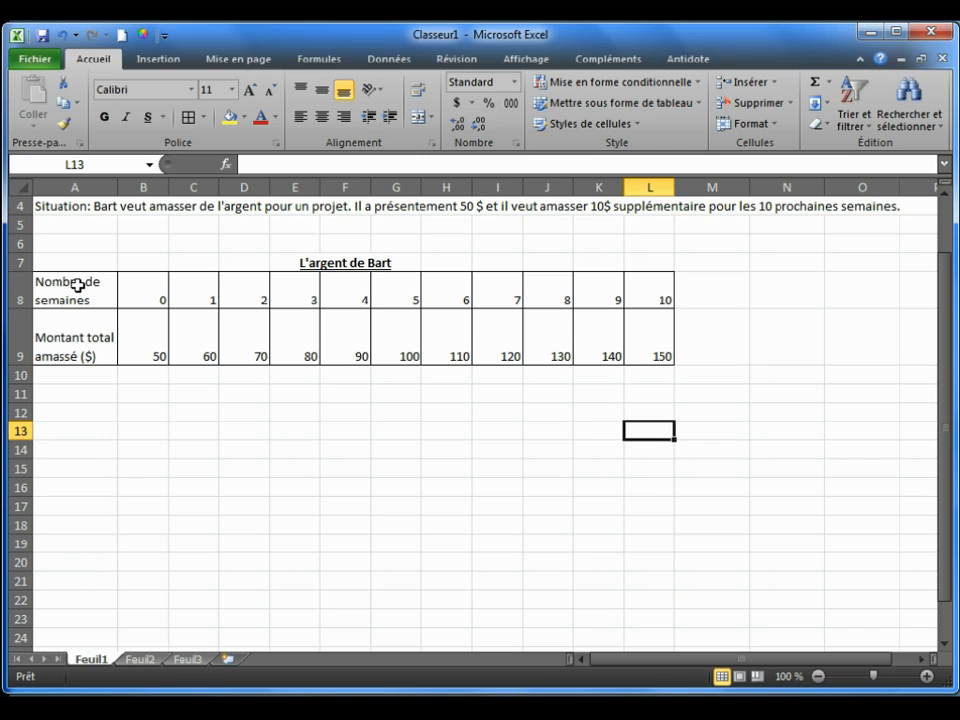
pyautogui.moveTo(78, 286); pyautogui.dragTo(650, 355)
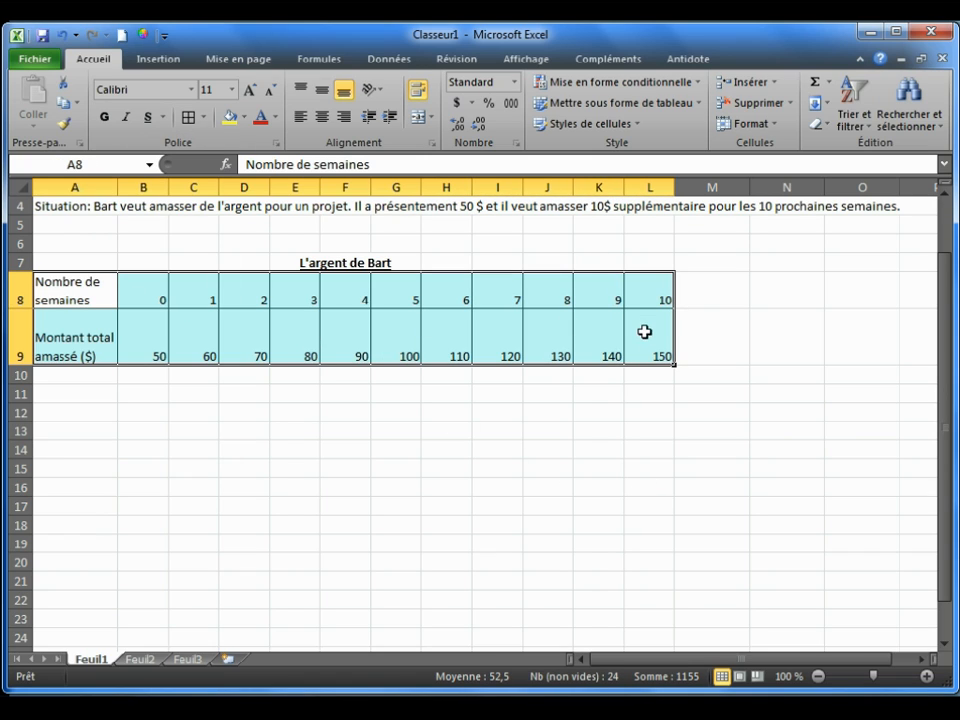
pyautogui.click(158, 59)
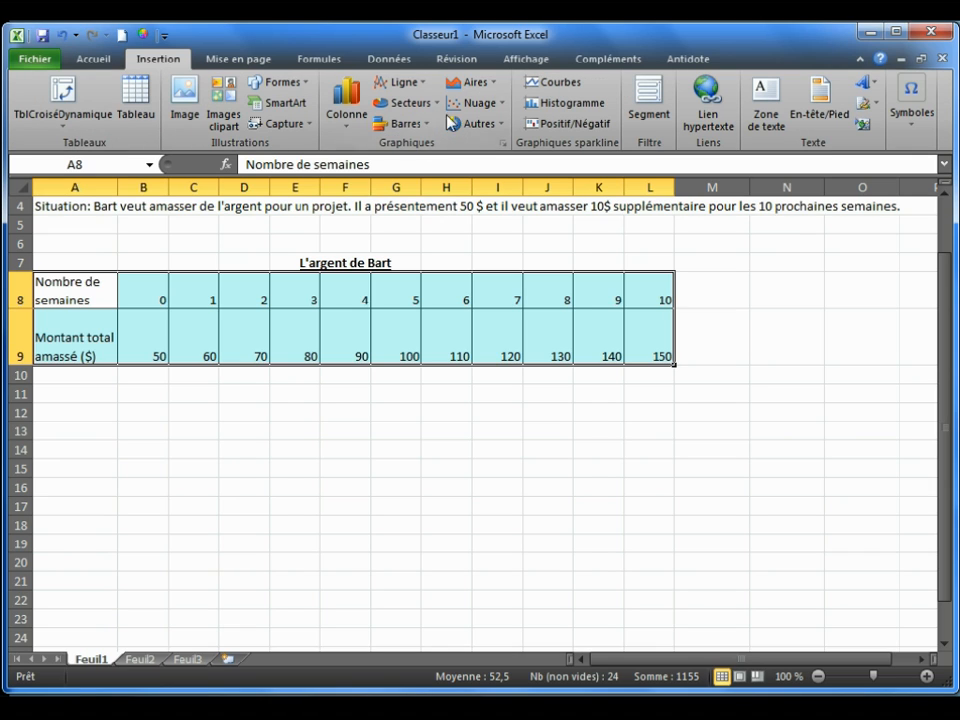
pyautogui.click(499, 110)
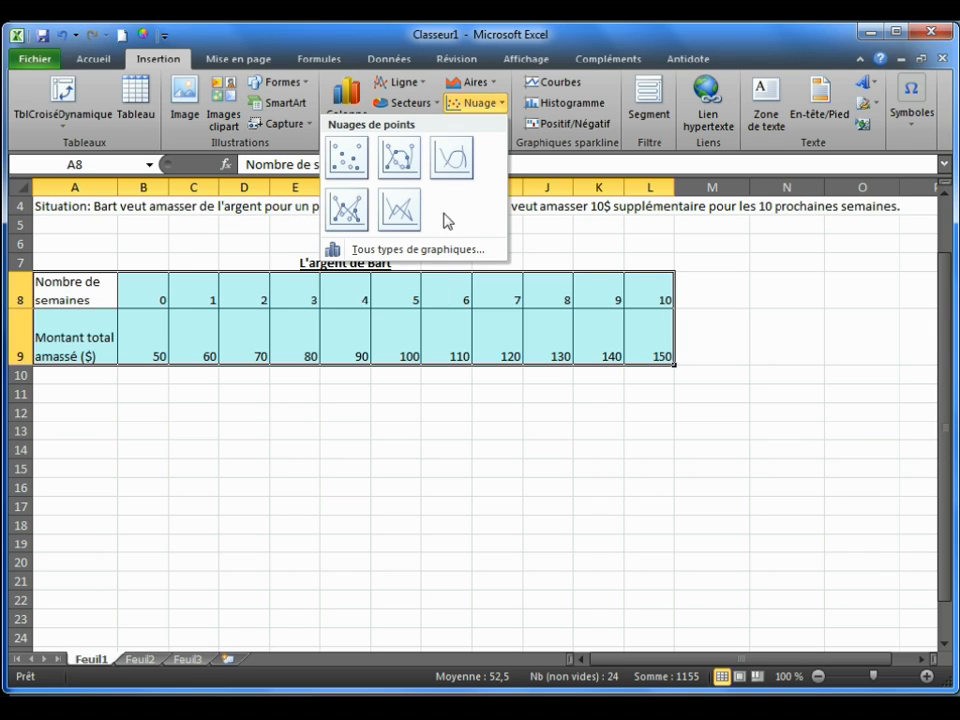
pyautogui.click(358, 212)
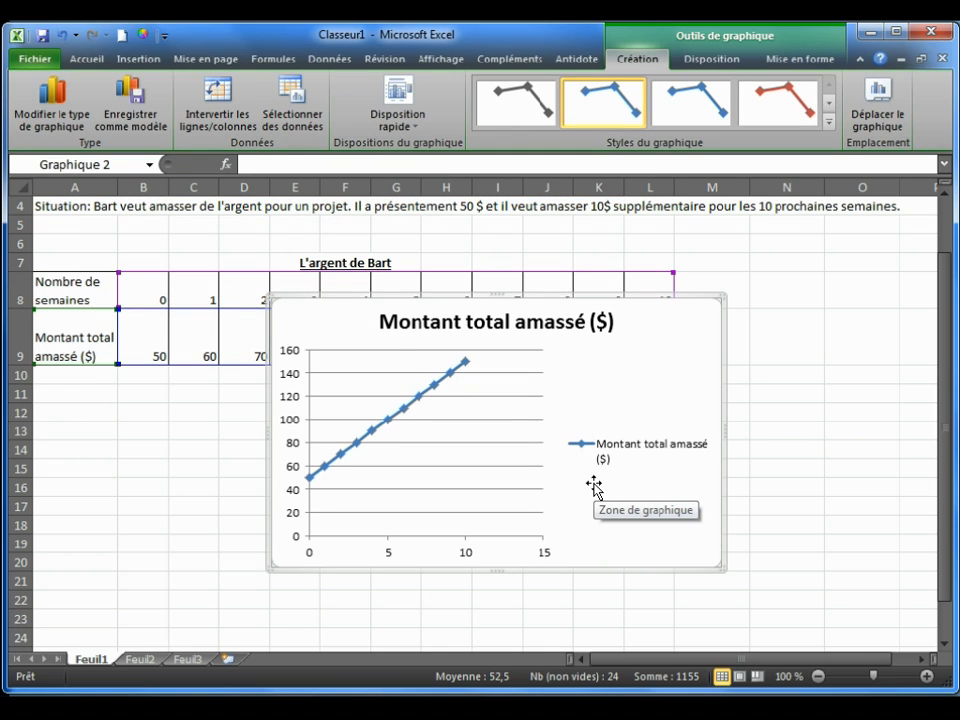
# - Delete the chart's legend and replace the chart title with "L'argent de Bart", underlined
pyautogui.click(604, 456)
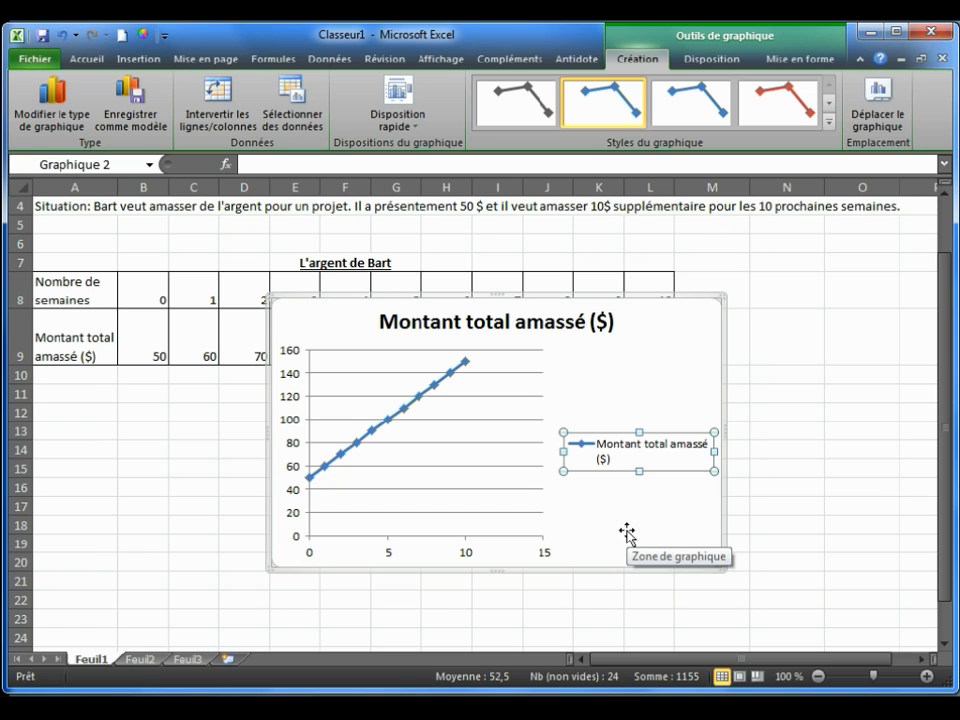
pyautogui.press('Delete')
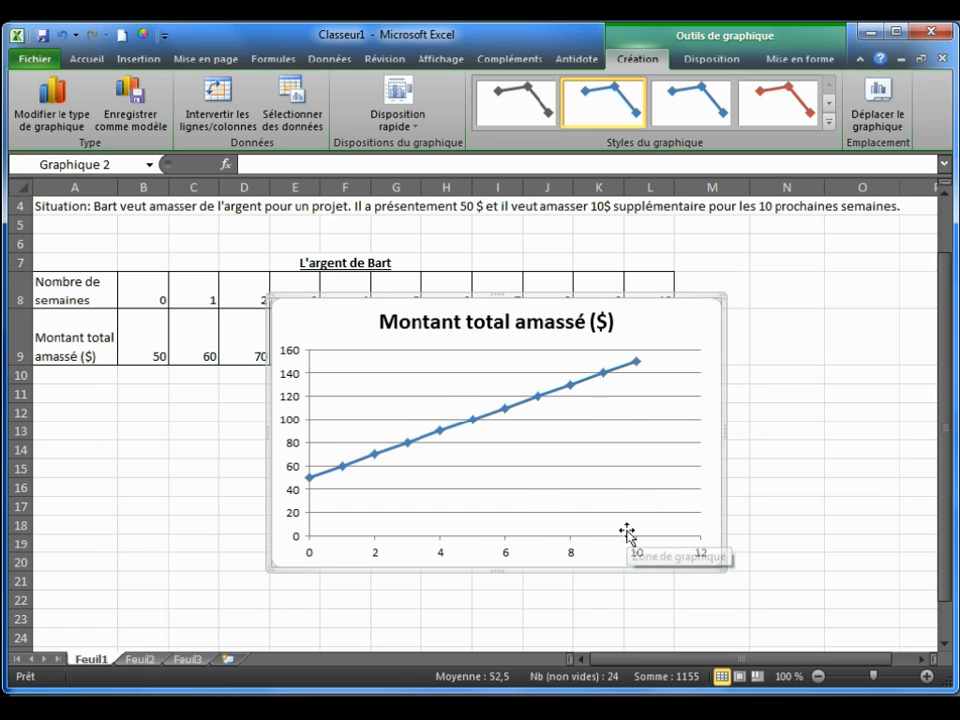
pyautogui.click(563, 326)
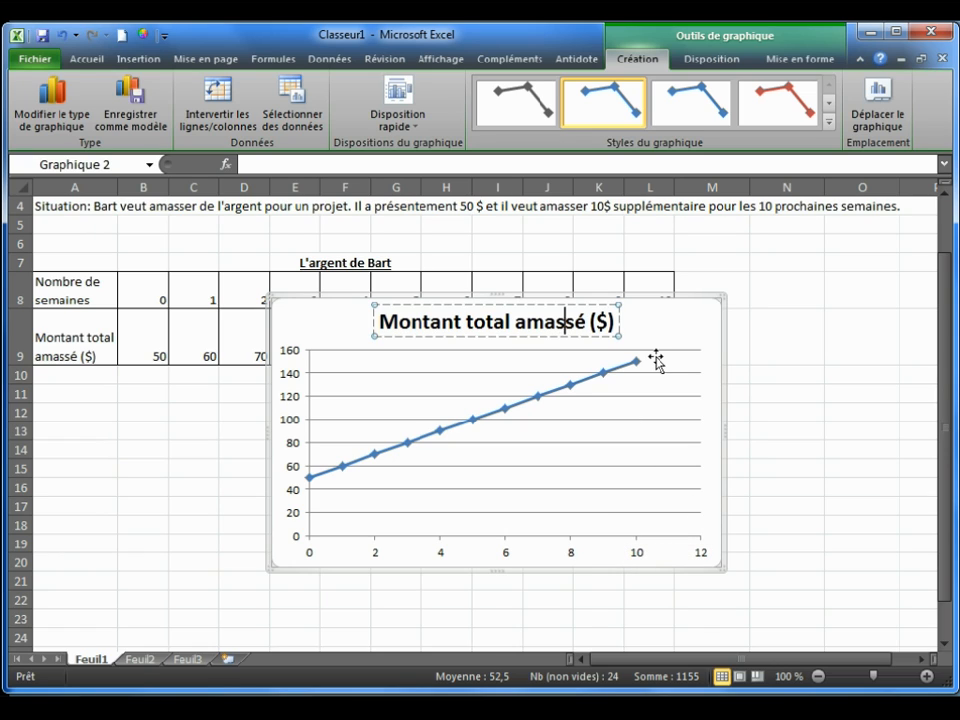
pyautogui.hotkey('ctrl', 'a')
pyautogui.write("L'")
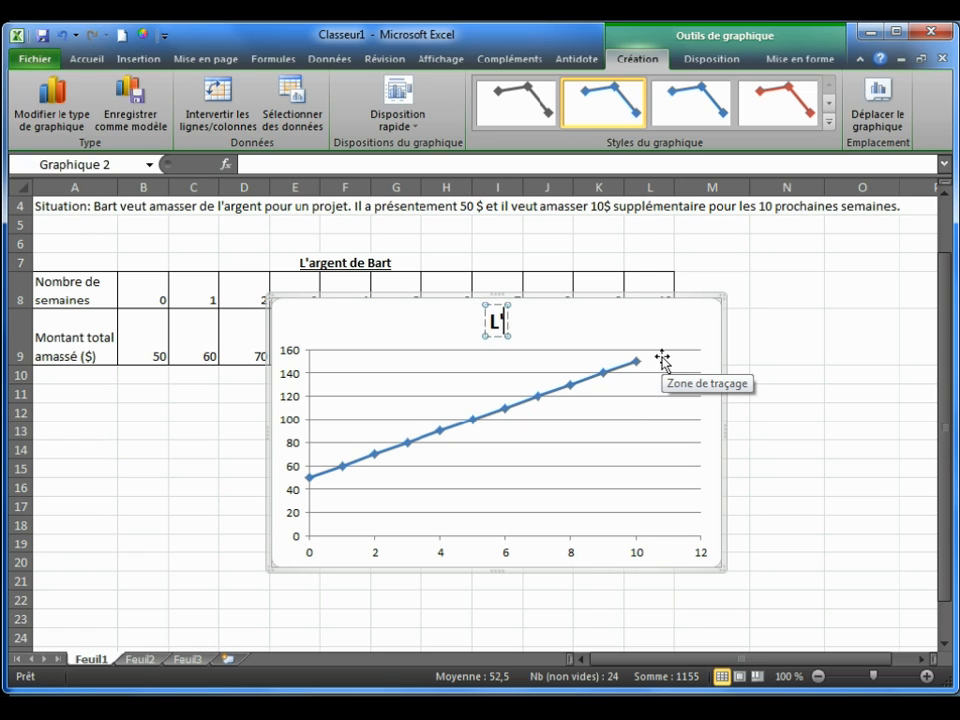
pyautogui.write('argent de Bart')
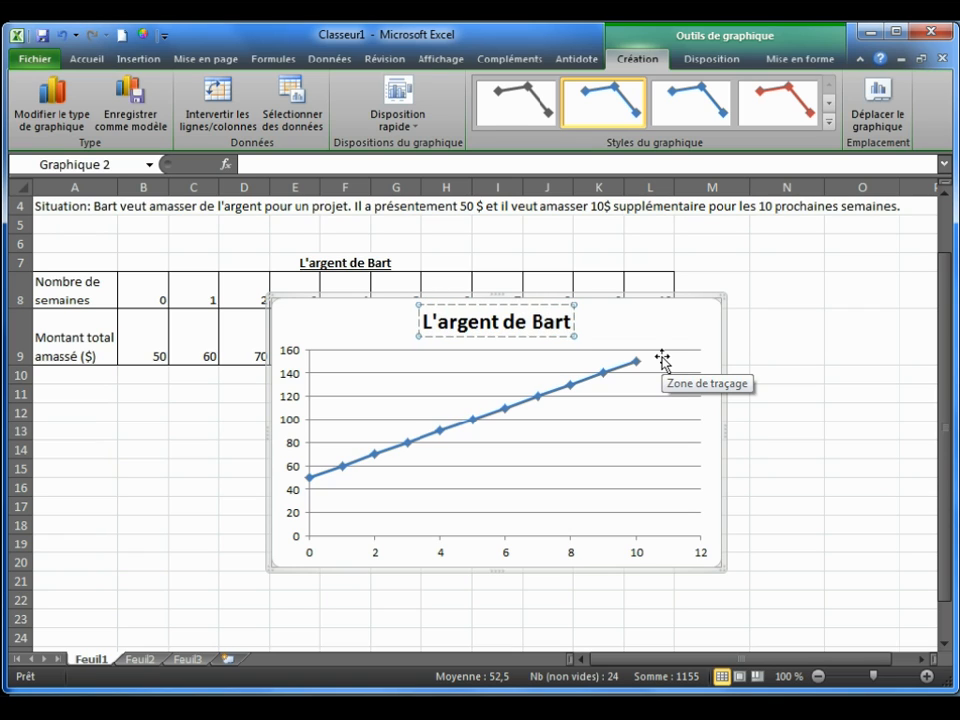
pyautogui.hotkey('ctrl', 'a')
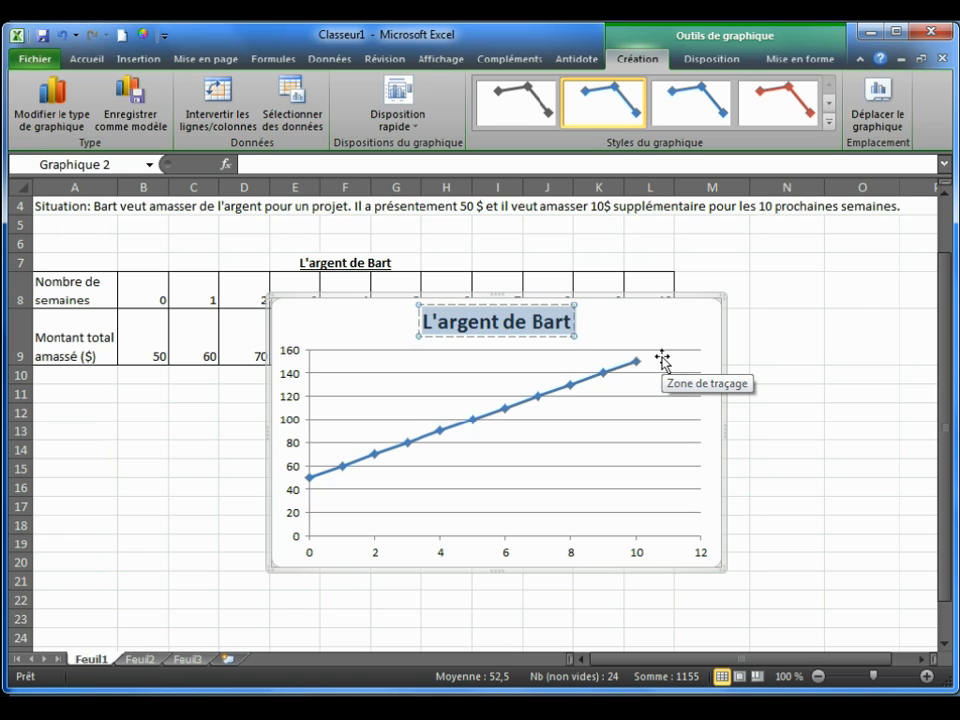
pyautogui.click(676, 341)
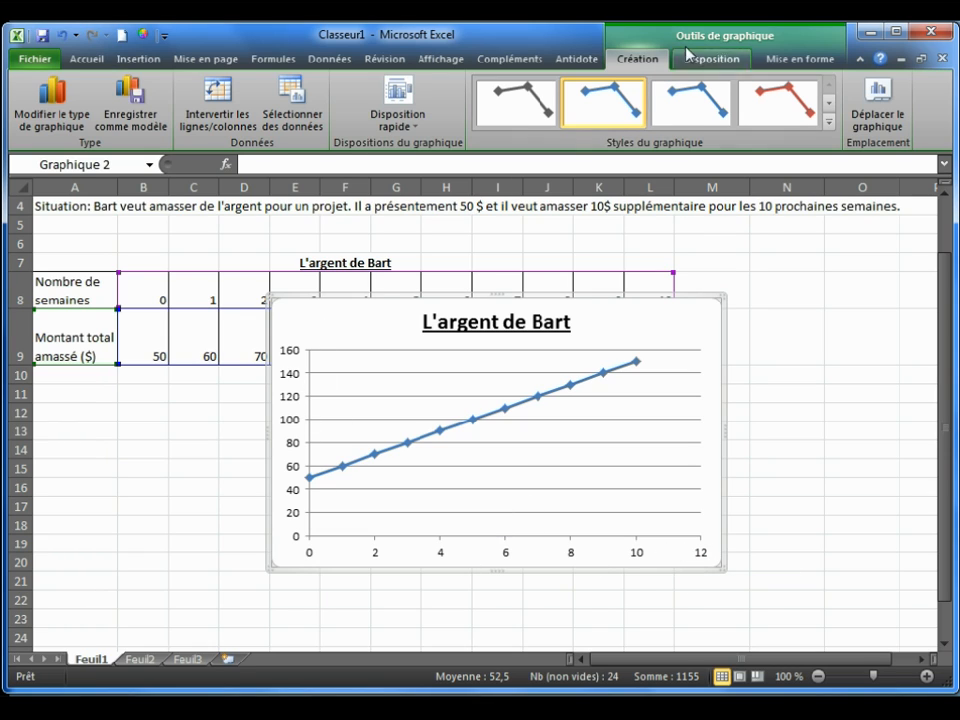
# - Add a title below the chart's horizontal axis reading "Nombre de semaines"
pyautogui.click(772, 60)
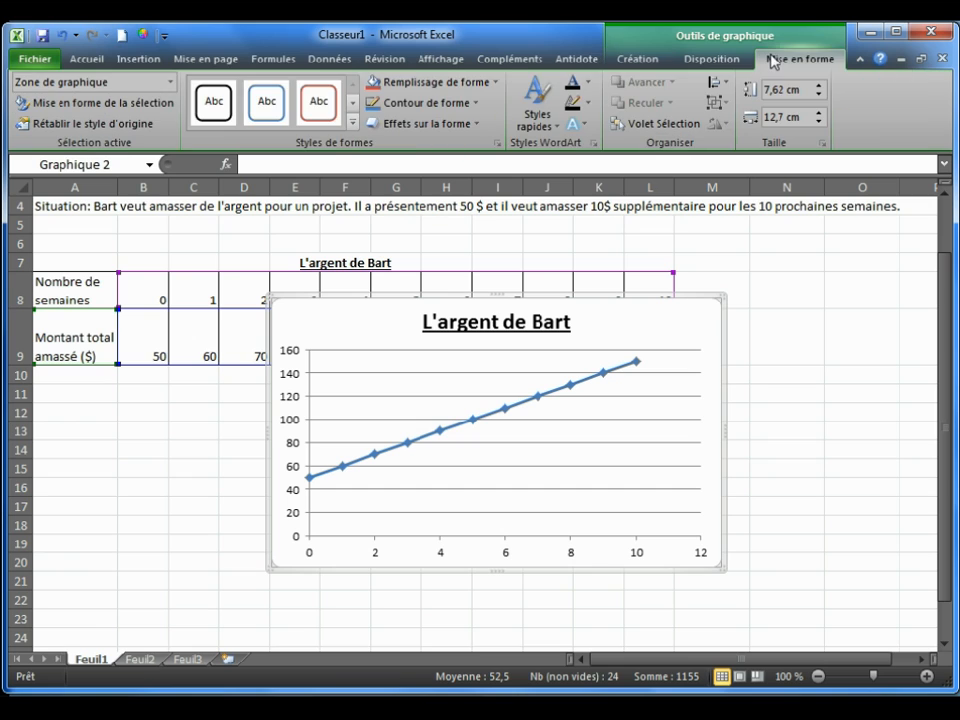
pyautogui.click(743, 61)
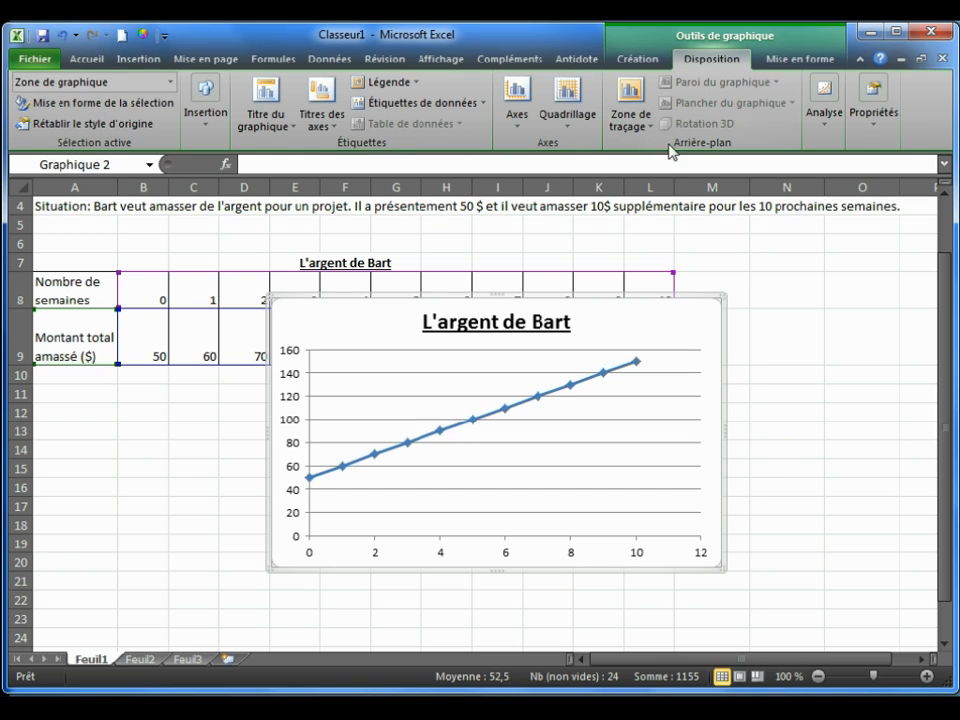
pyautogui.click(323, 128)
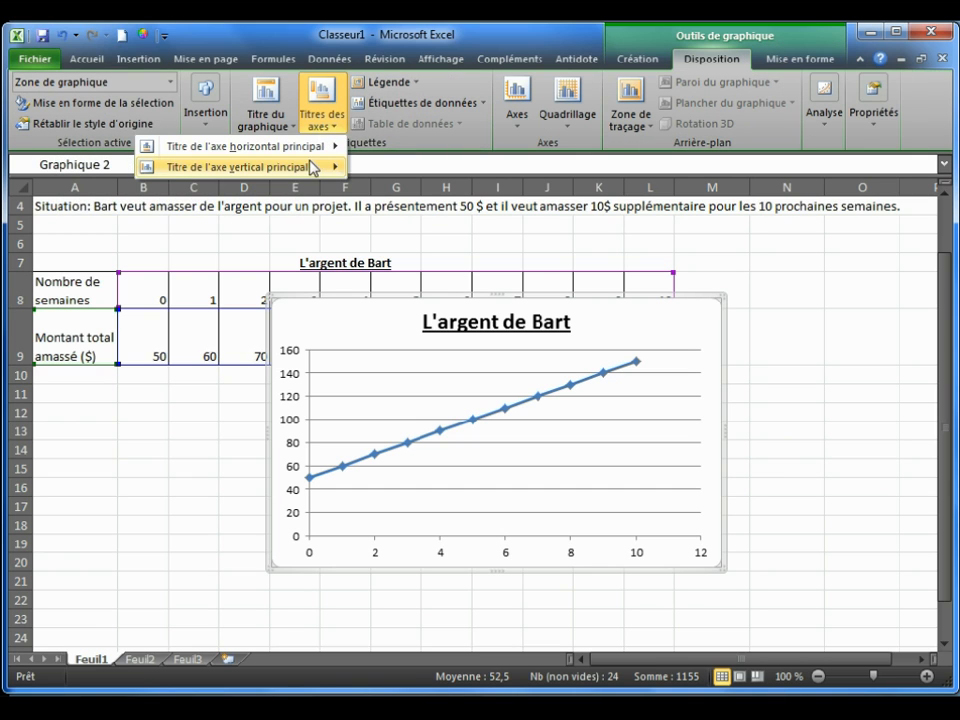
pyautogui.moveTo(330, 146)
pyautogui.click(476, 210)
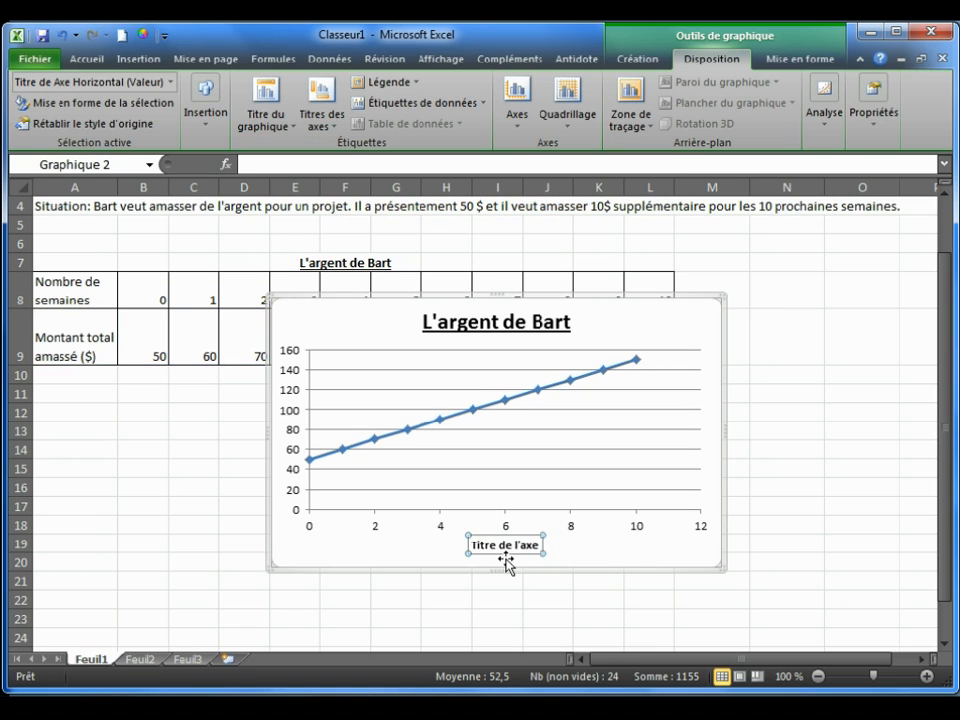
pyautogui.hotkey('ctrl', 'a')
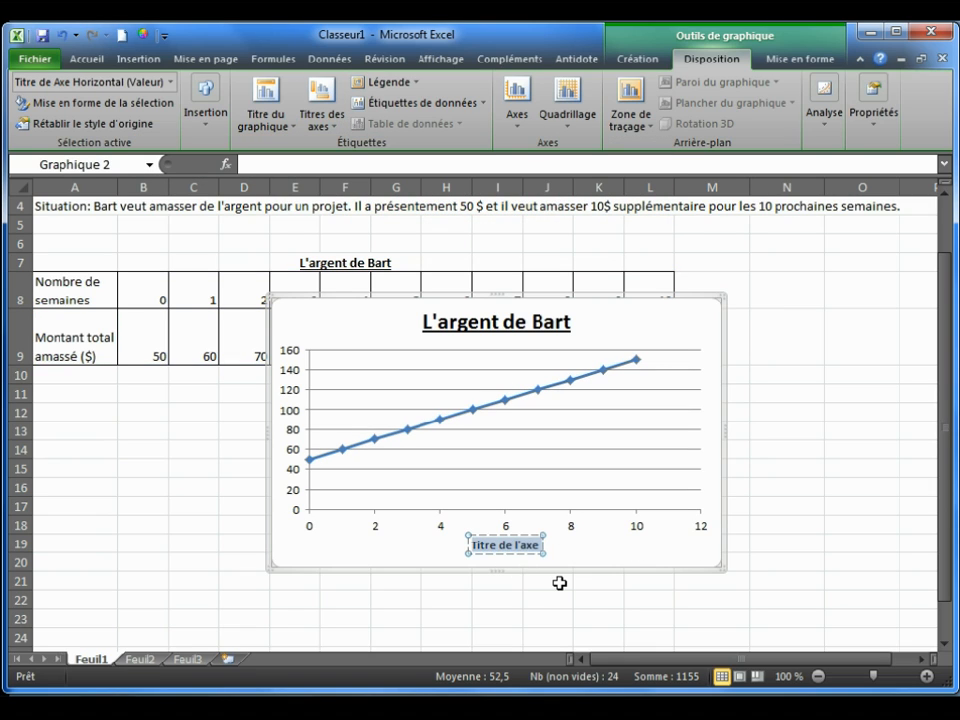
pyautogui.write('Nombre de semaines')
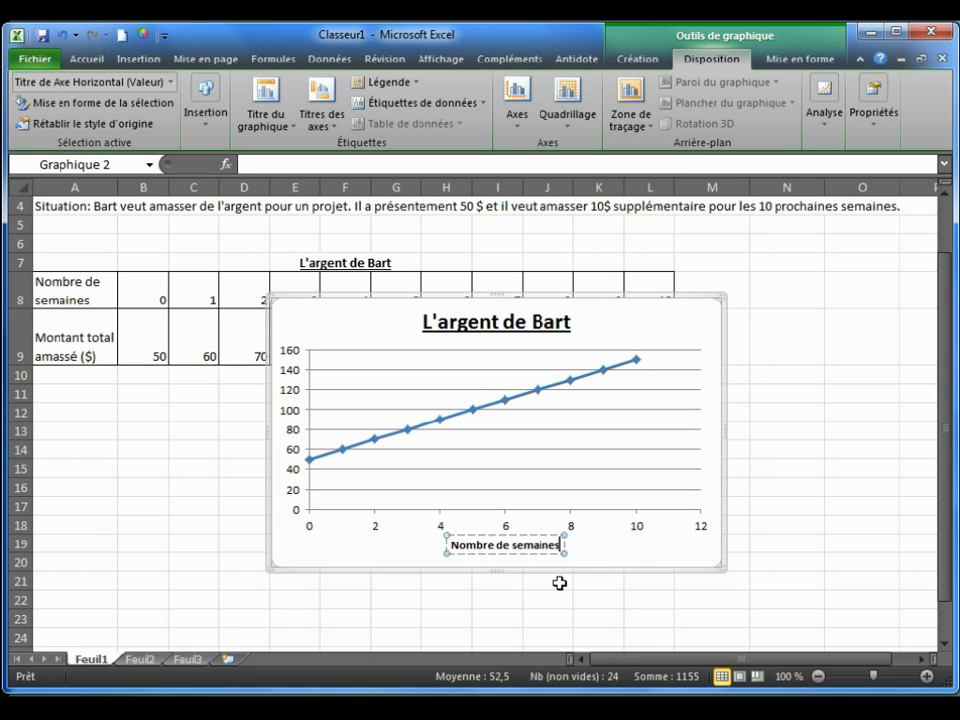
# - Add a horizontally oriented title to the chart's vertical axis reading "Montant total amassé ($)"
pyautogui.click(321, 107)
pyautogui.moveTo(301, 168)
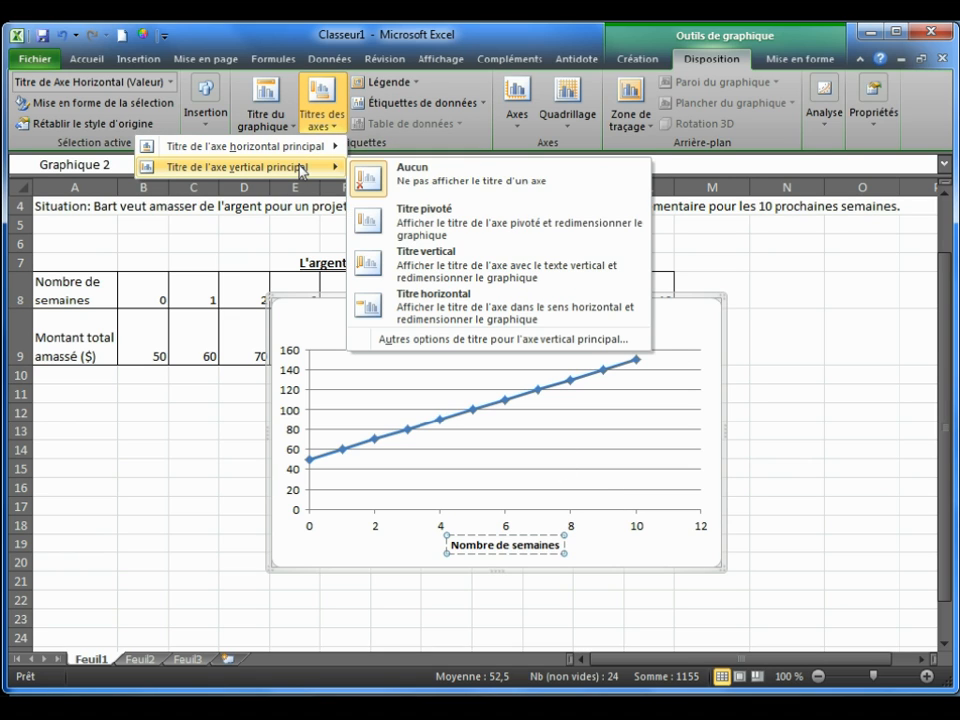
pyautogui.click(463, 315)
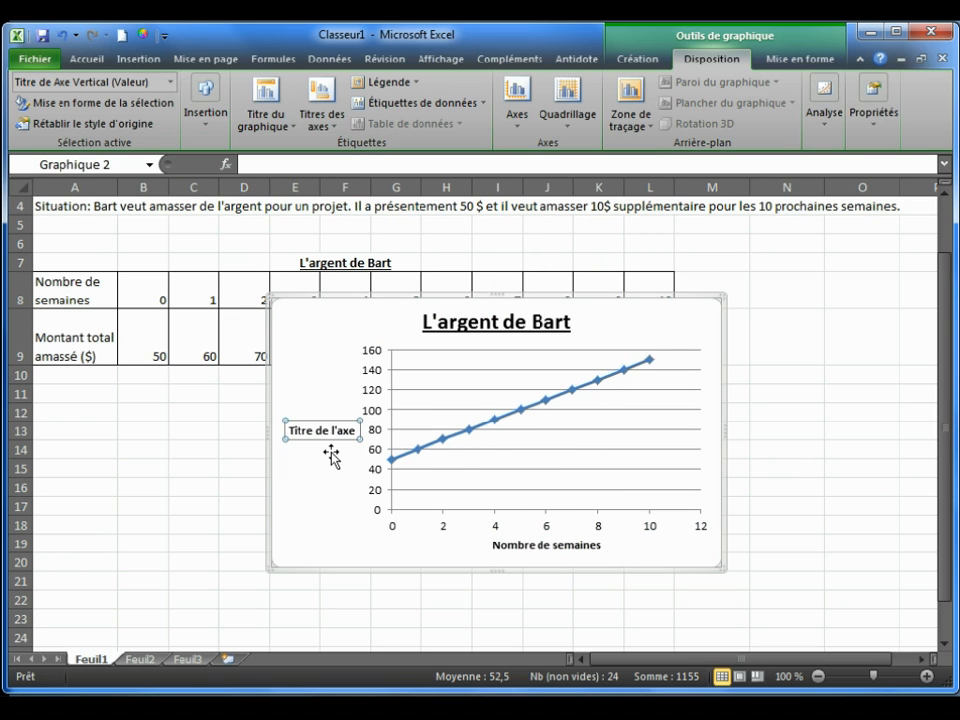
pyautogui.write('M')
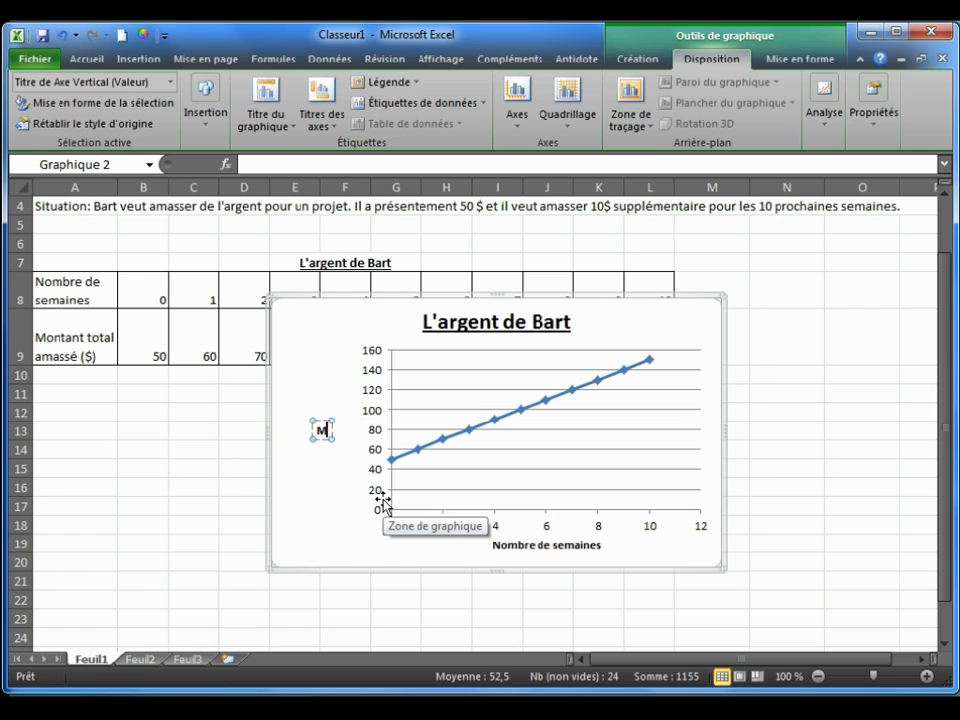
pyautogui.write('ontant total')
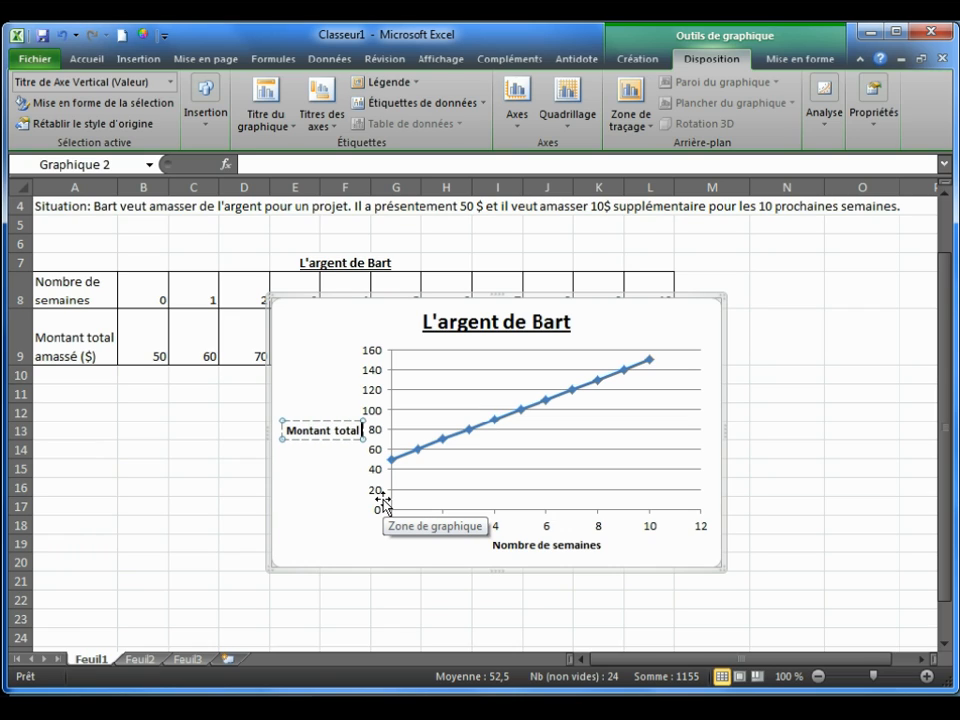
pyautogui.write(' amassé ($)')
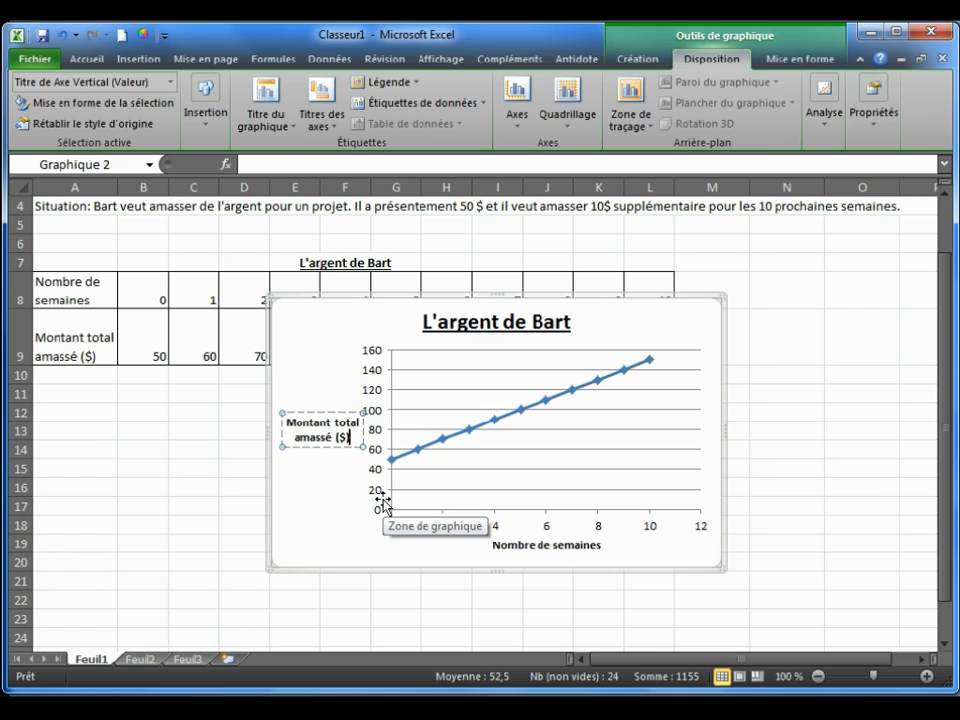
pyautogui.click(326, 500)
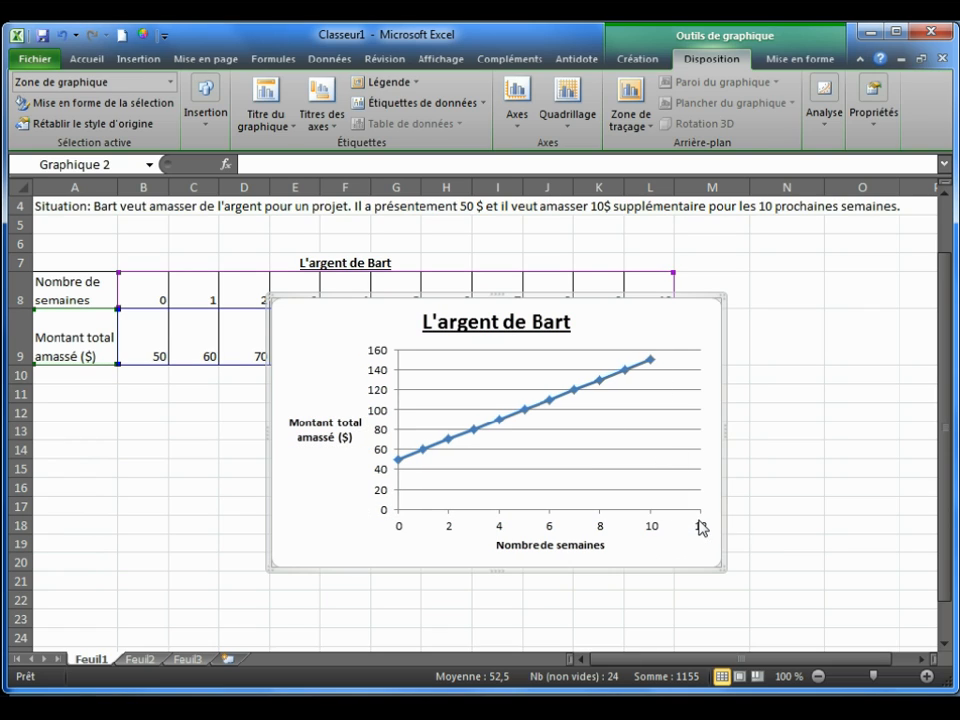
# - Fix the horizontal axis scale at minimum 0, maximum 10, major unit 2 and minor unit 1
pyautogui.click(600, 532)
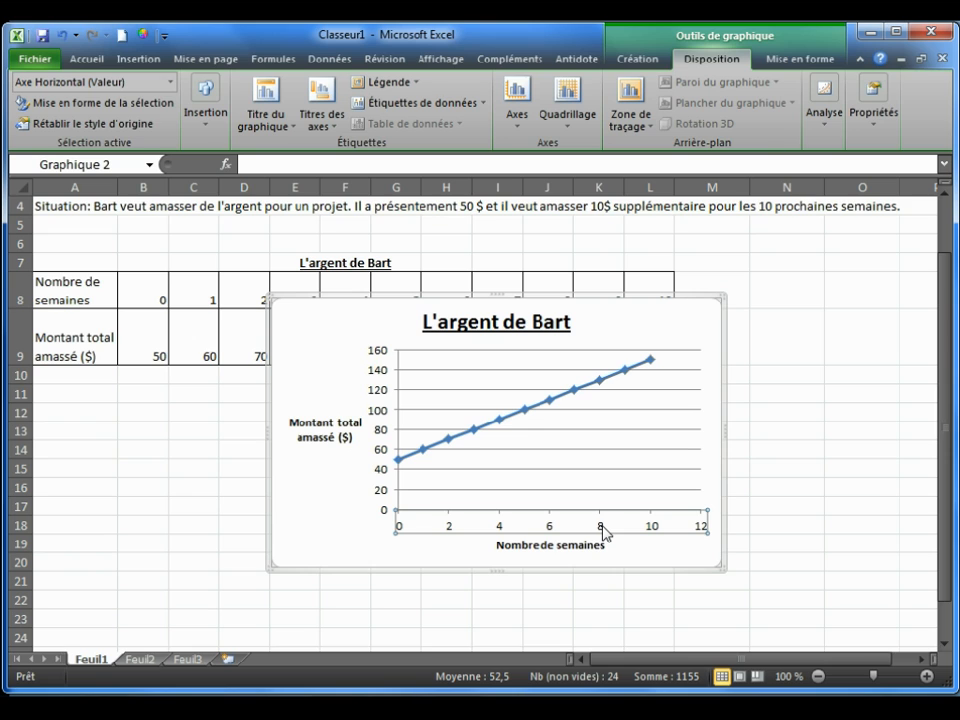
pyautogui.doubleClick(603, 532)
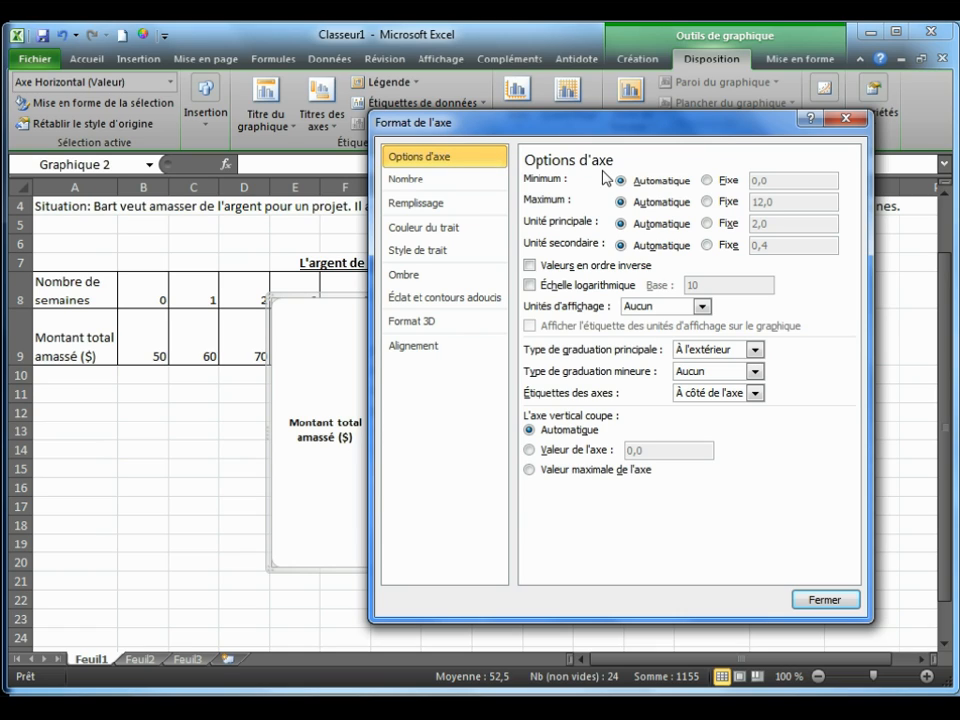
pyautogui.click(709, 181)
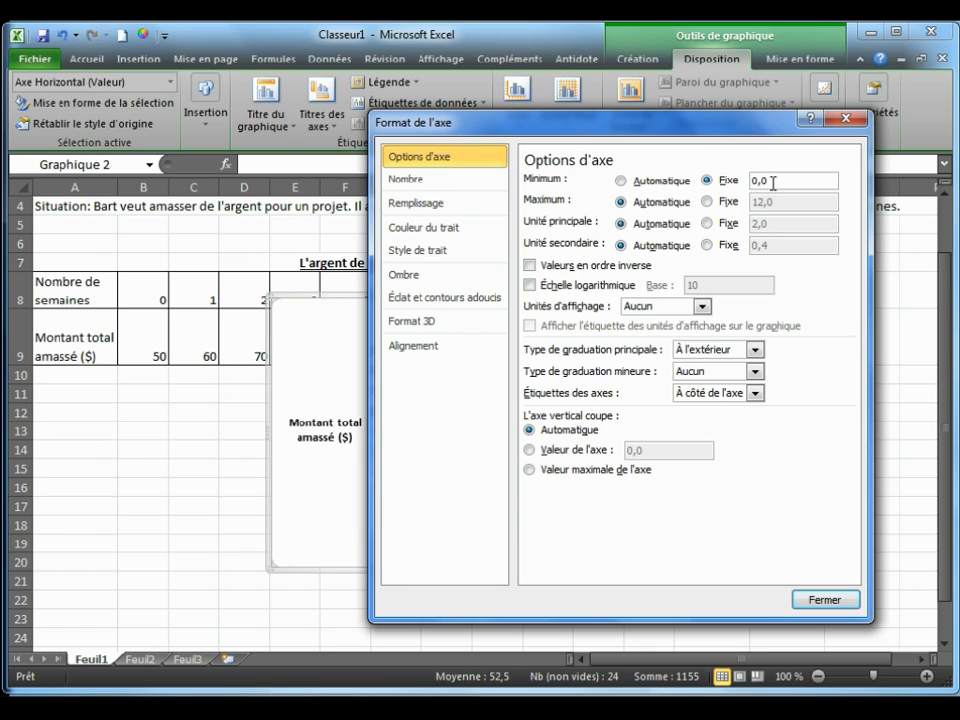
pyautogui.click(709, 202)
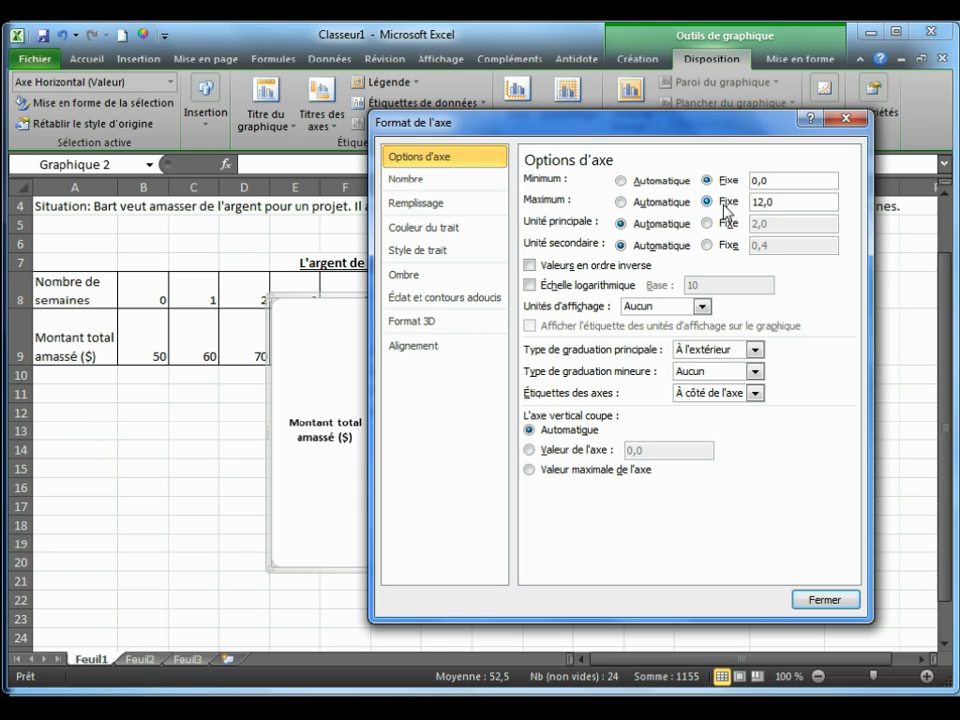
pyautogui.moveTo(785, 203); pyautogui.dragTo(677, 203)
pyautogui.write('10')
pyautogui.click(706, 224)
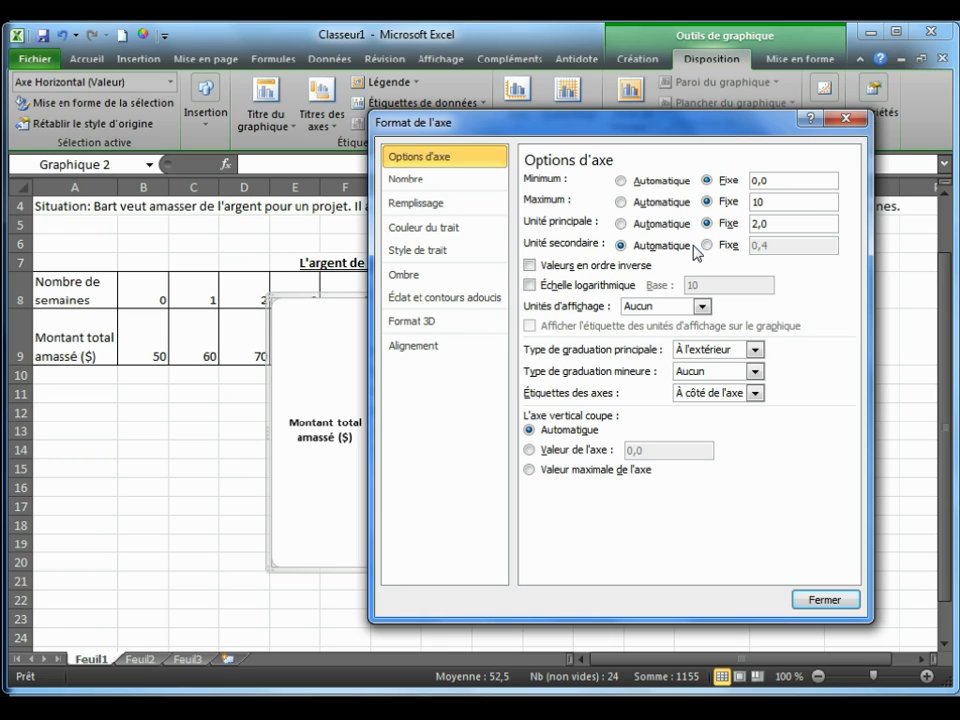
pyautogui.click(708, 246)
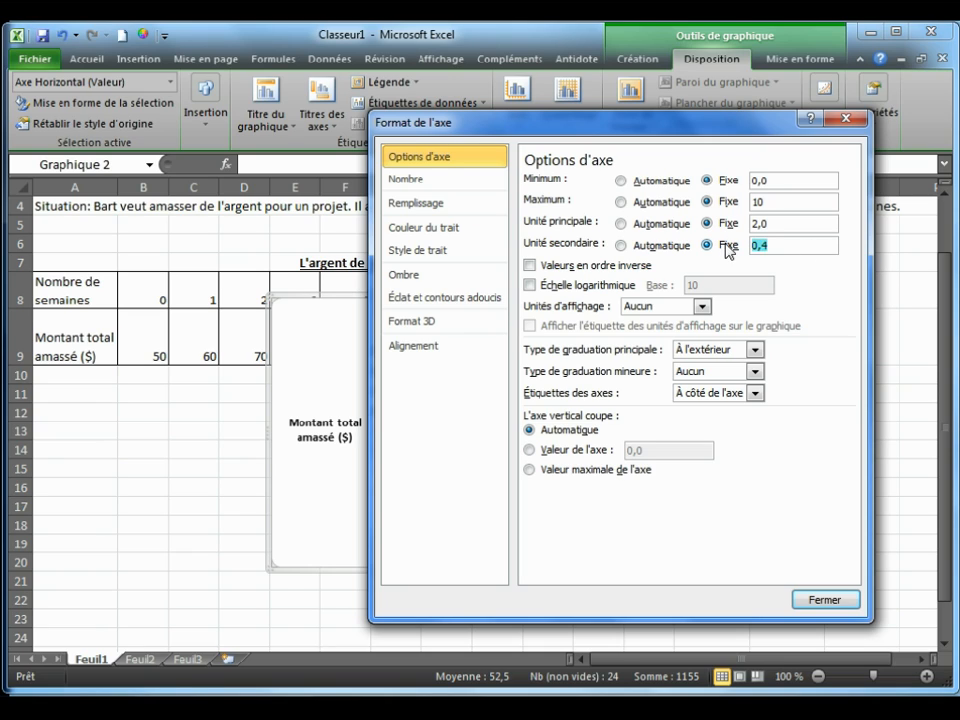
pyautogui.write('1')
pyautogui.moveTo(443, 129); pyautogui.dragTo(64, 132)
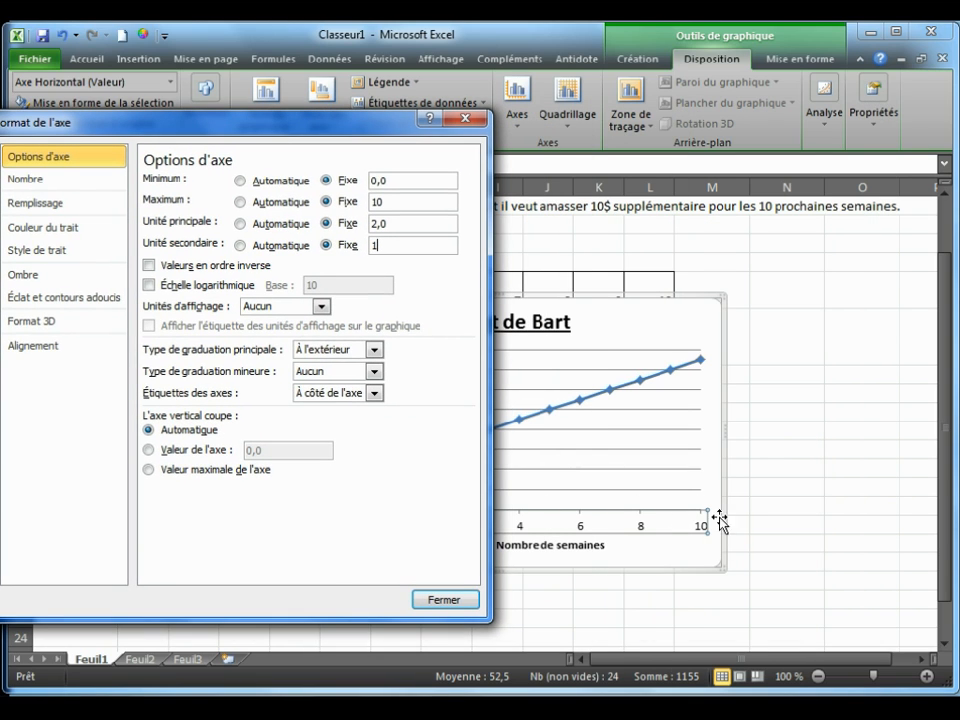
pyautogui.moveTo(287, 137); pyautogui.dragTo(630, 123)
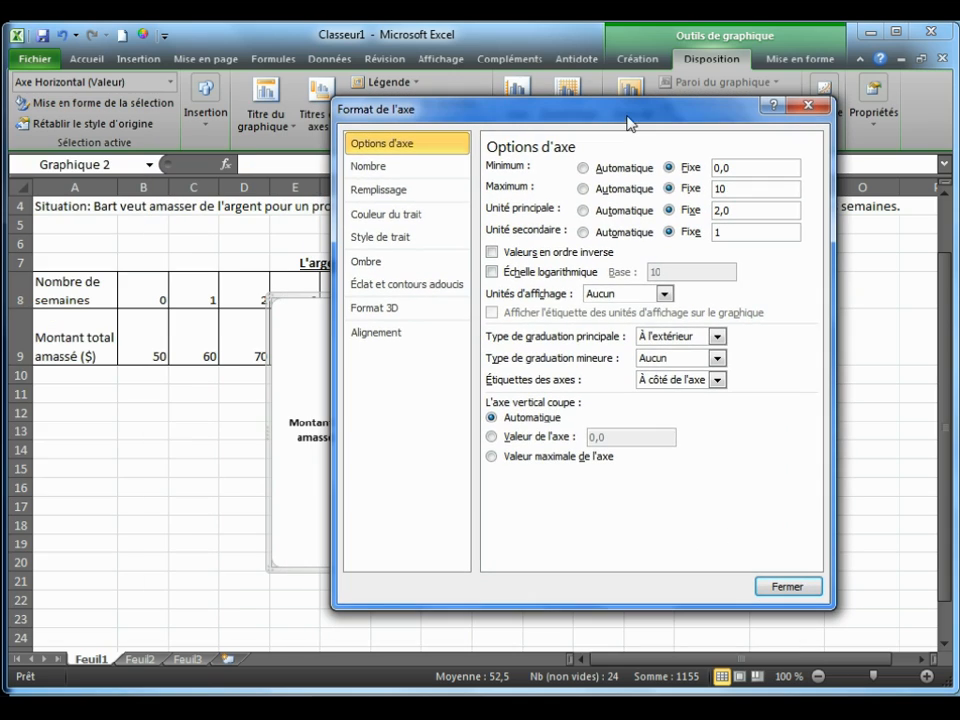
# - Give the horizontal axis line an open arrowhead at its end
pyautogui.click(396, 240)
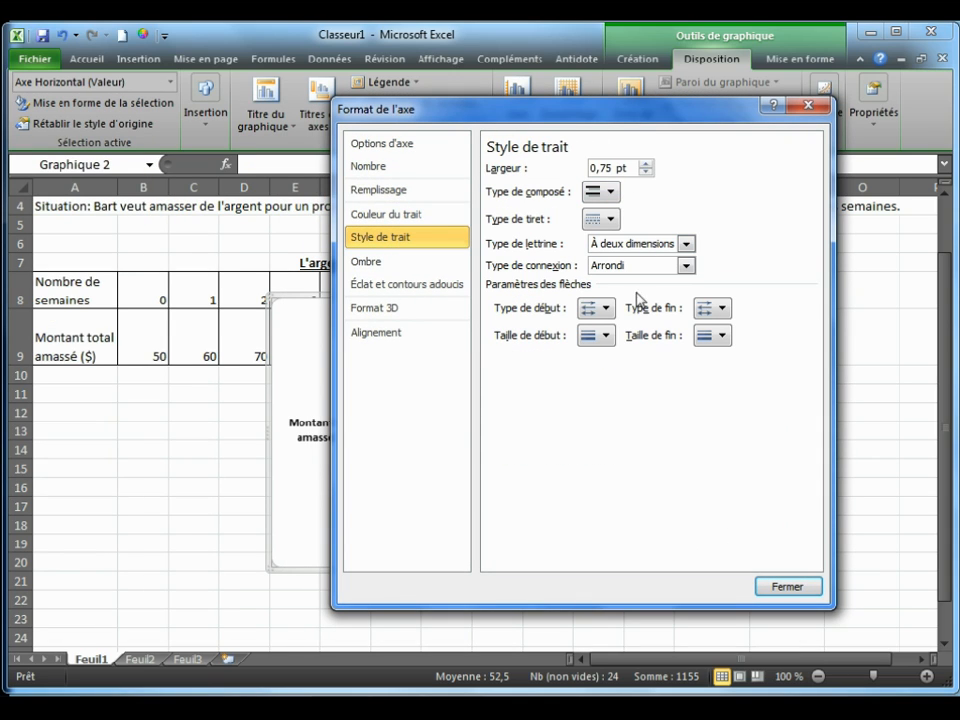
pyautogui.click(708, 310)
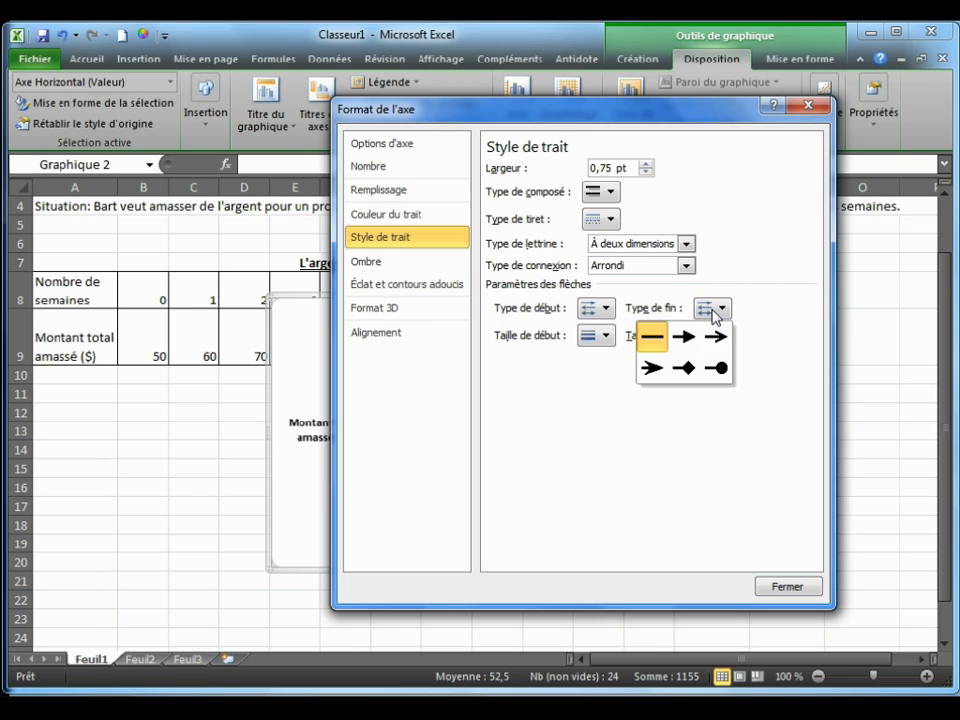
pyautogui.click(718, 338)
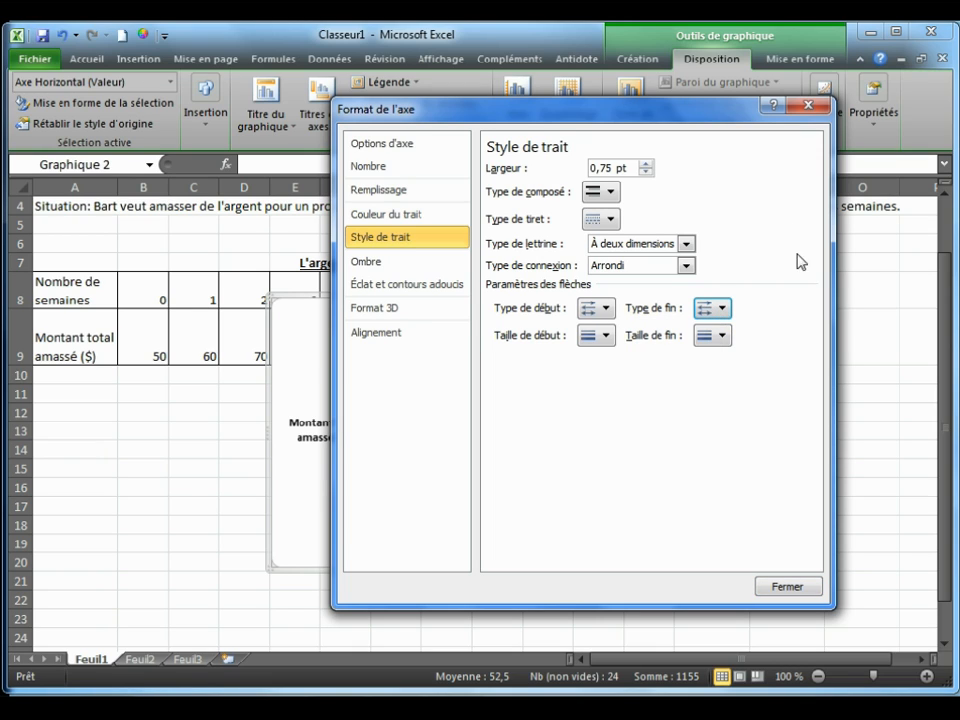
# - Set the horizontal axis line's width to 2 pt and finish formatting that axis
pyautogui.click(646, 164)
pyautogui.click(646, 164)
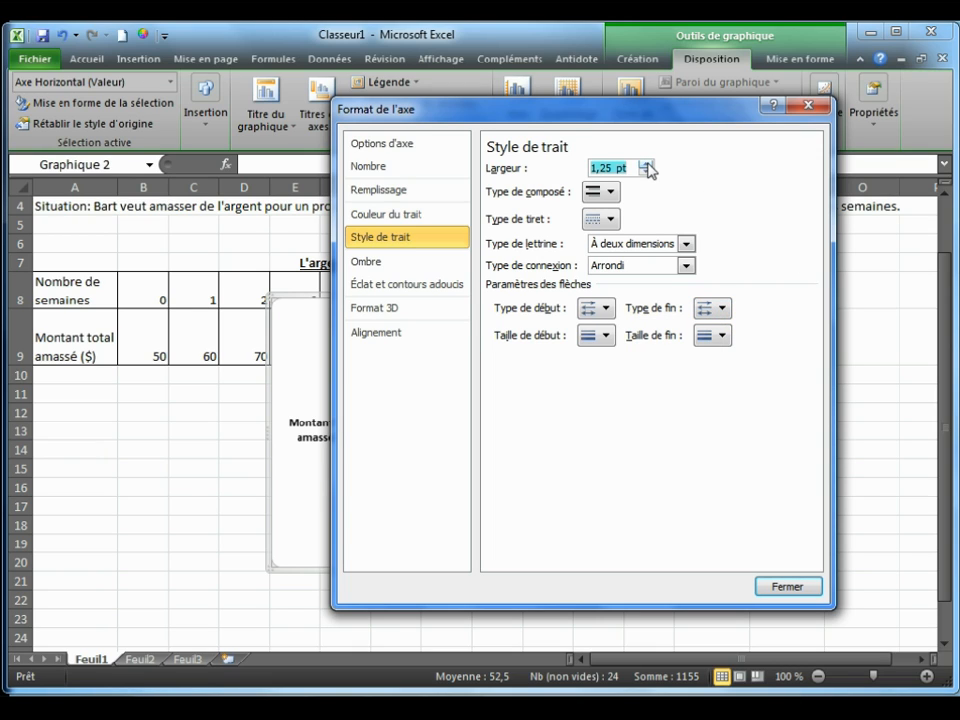
pyautogui.click(646, 164)
pyautogui.click(646, 164)
pyautogui.click(646, 164)
pyautogui.click(787, 587)
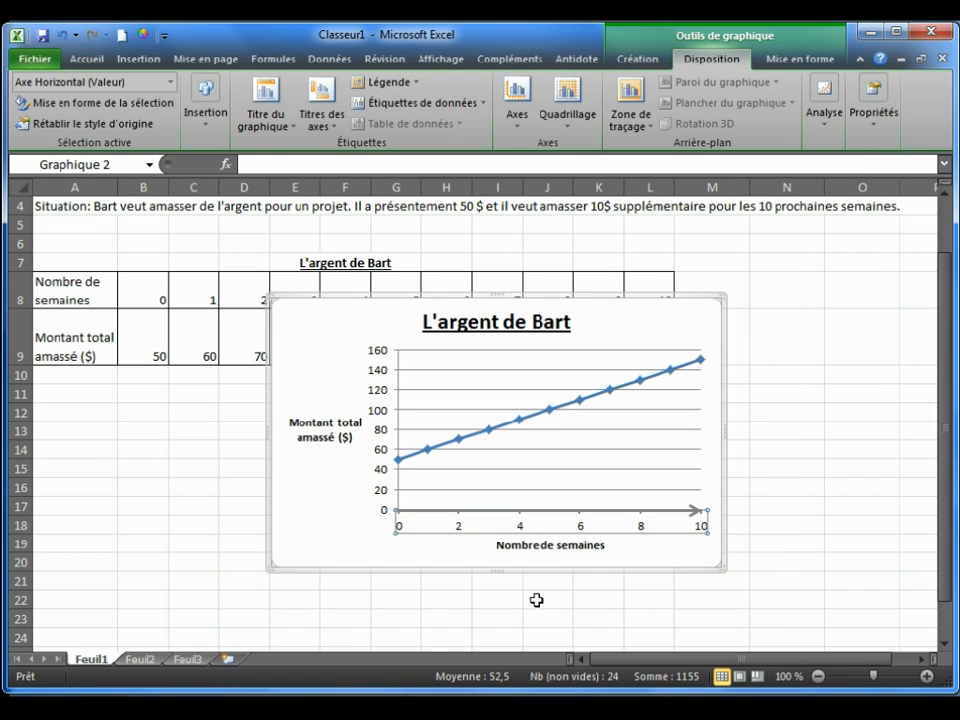
pyautogui.click(363, 540)
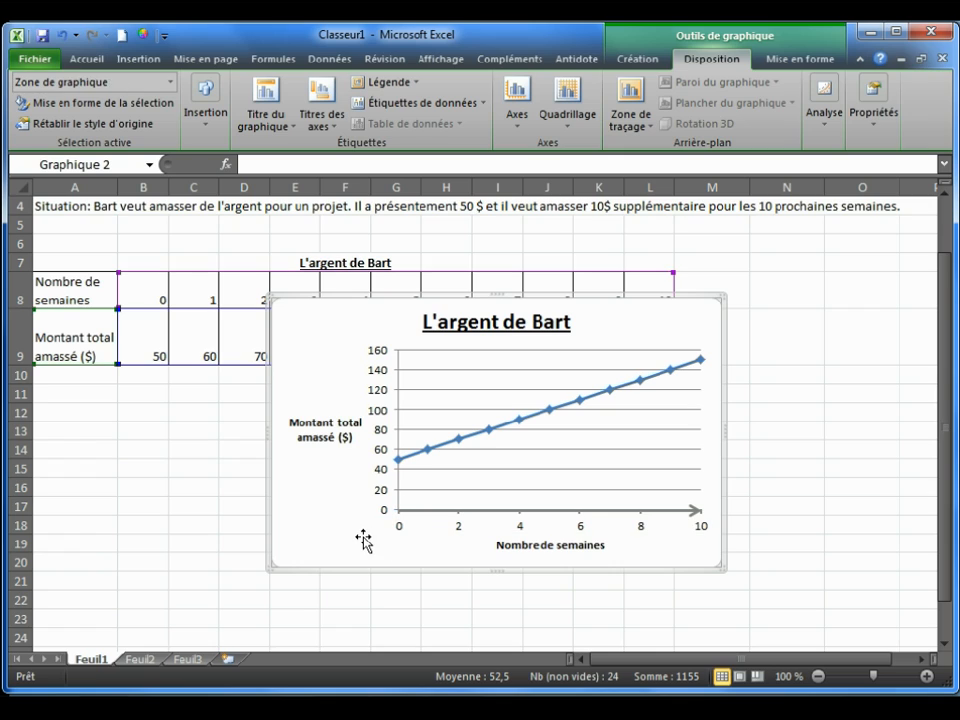
# - Set the vertical axis line's width to 2 pt and give it an open arrowhead at its end
pyautogui.click(387, 394)
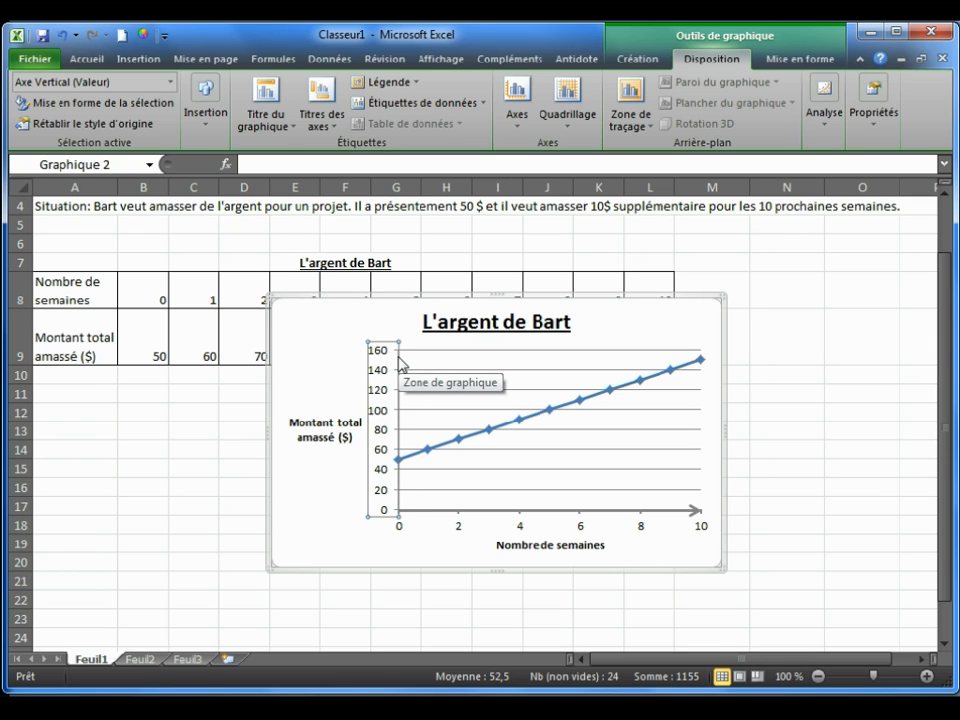
pyautogui.doubleClick(381, 437)
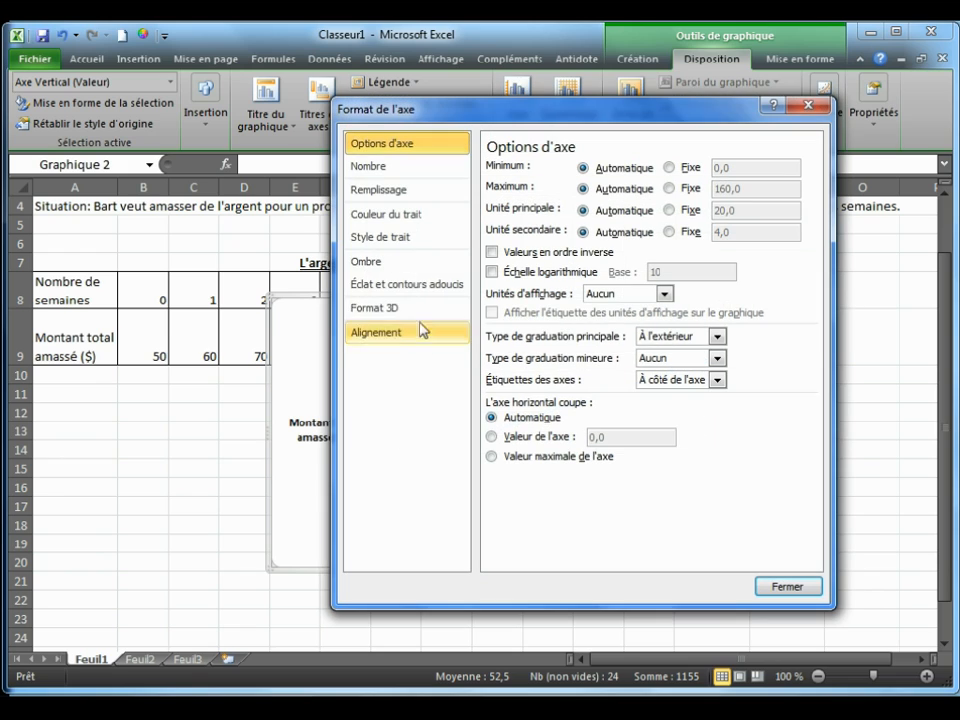
pyautogui.click(407, 240)
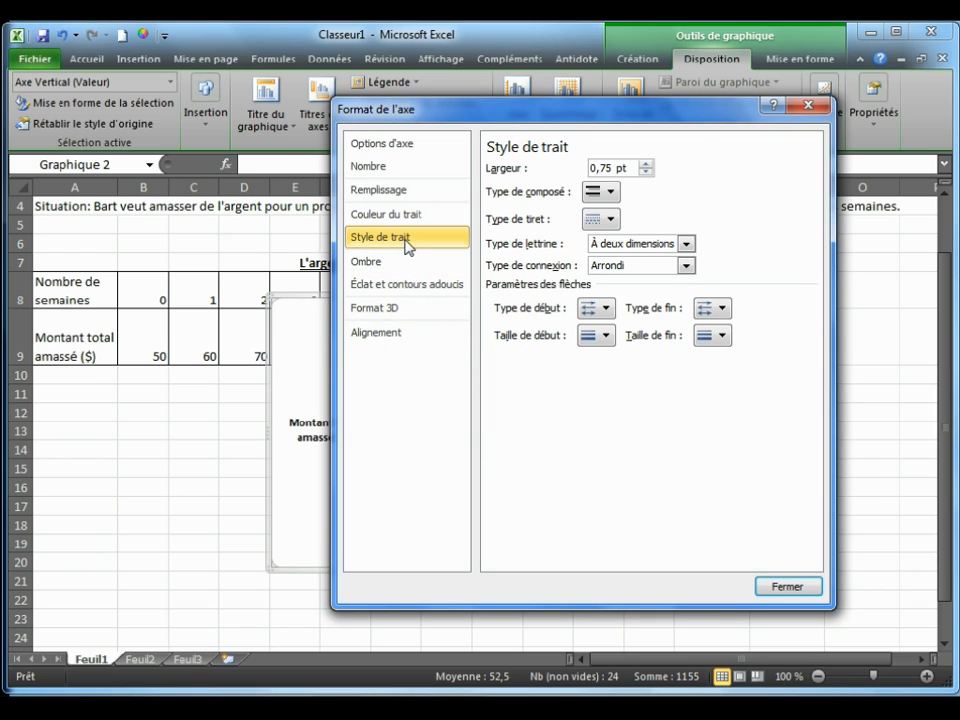
pyautogui.click(646, 164)
pyautogui.click(646, 164)
pyautogui.click(646, 164)
pyautogui.click(646, 164)
pyautogui.click(646, 164)
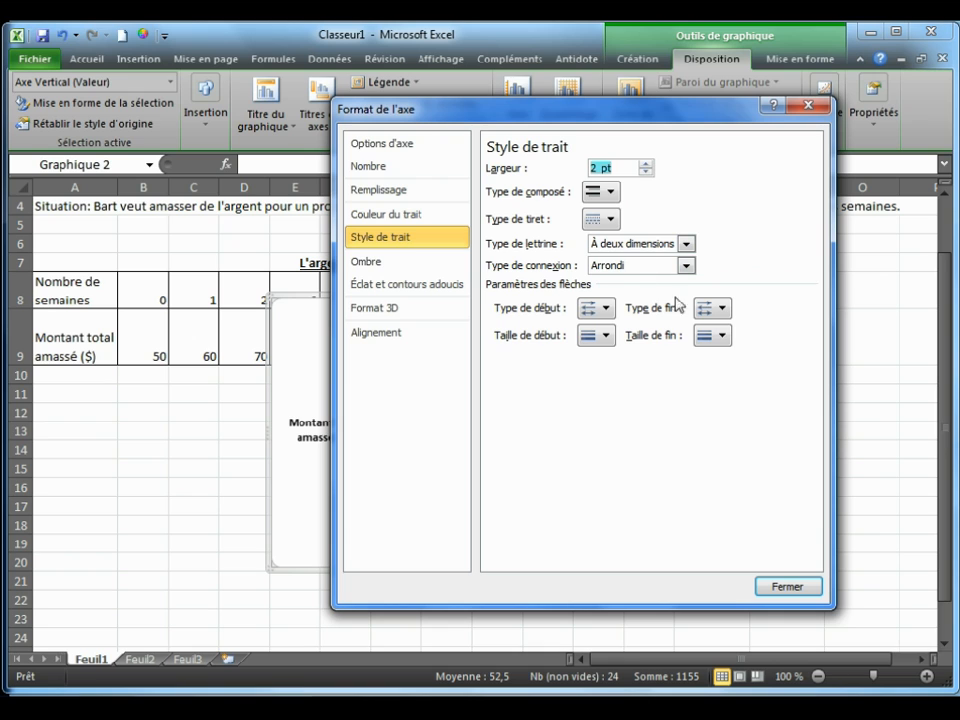
pyautogui.click(720, 312)
pyautogui.click(716, 336)
pyautogui.click(785, 586)
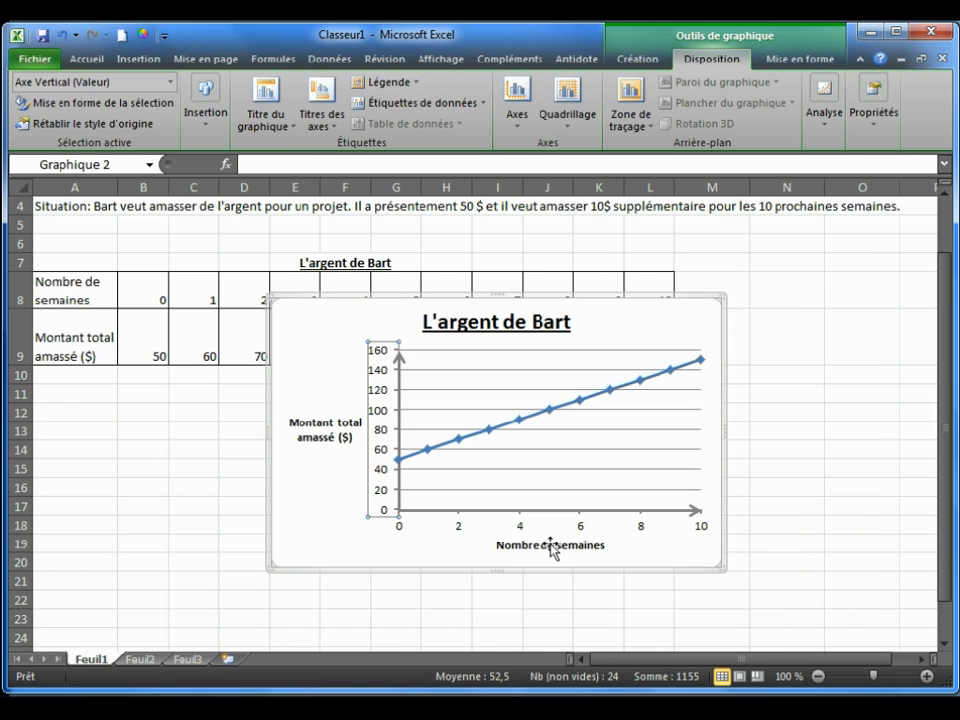
# - Add both major and minor vertical gridlines to the chart
pyautogui.click(392, 553)
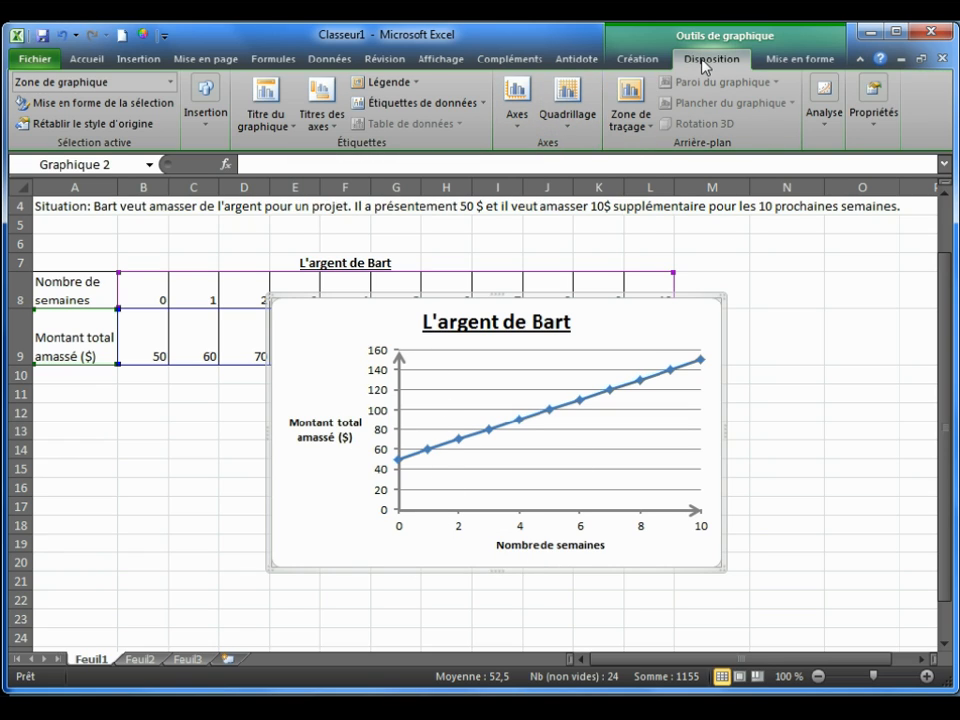
pyautogui.click(567, 118)
pyautogui.moveTo(540, 177)
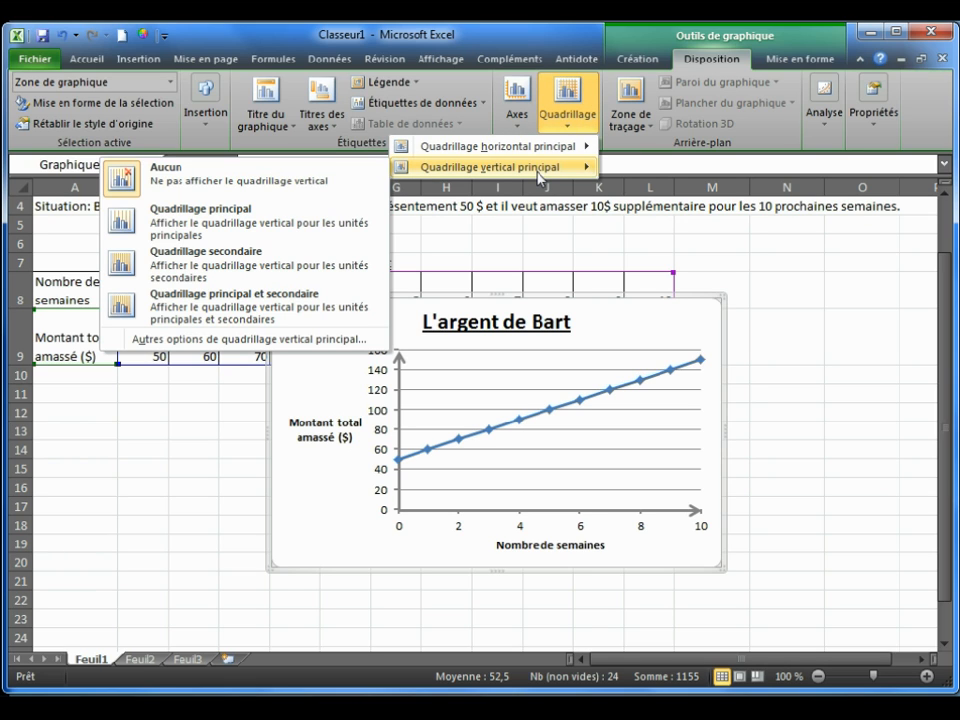
pyautogui.click(218, 313)
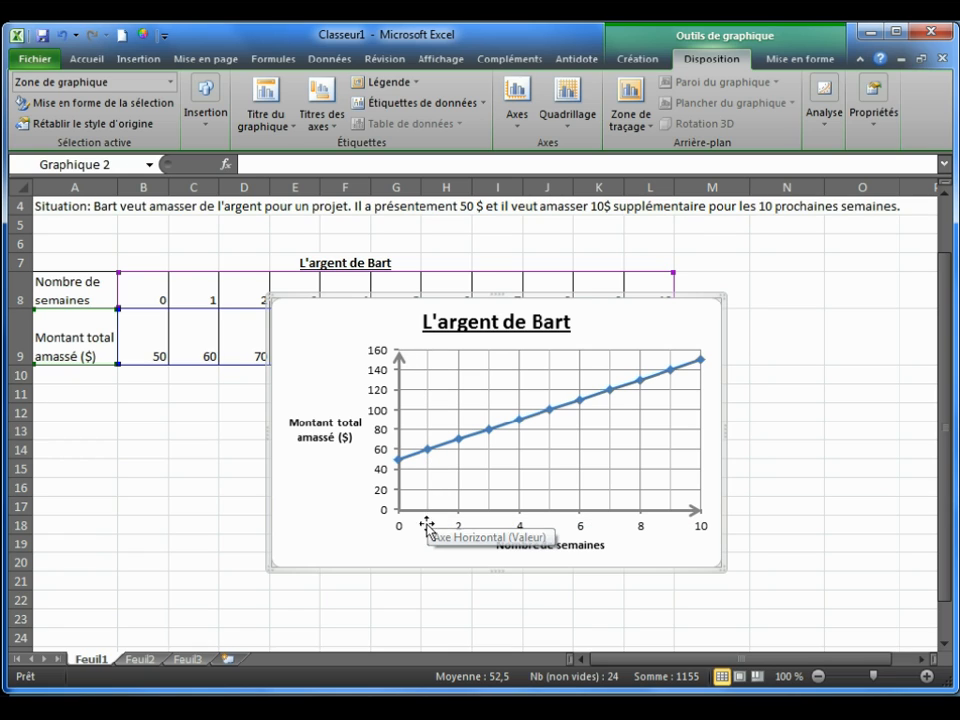
# - Check the horizontal axis's major and minor unit settings
pyautogui.click(461, 531)
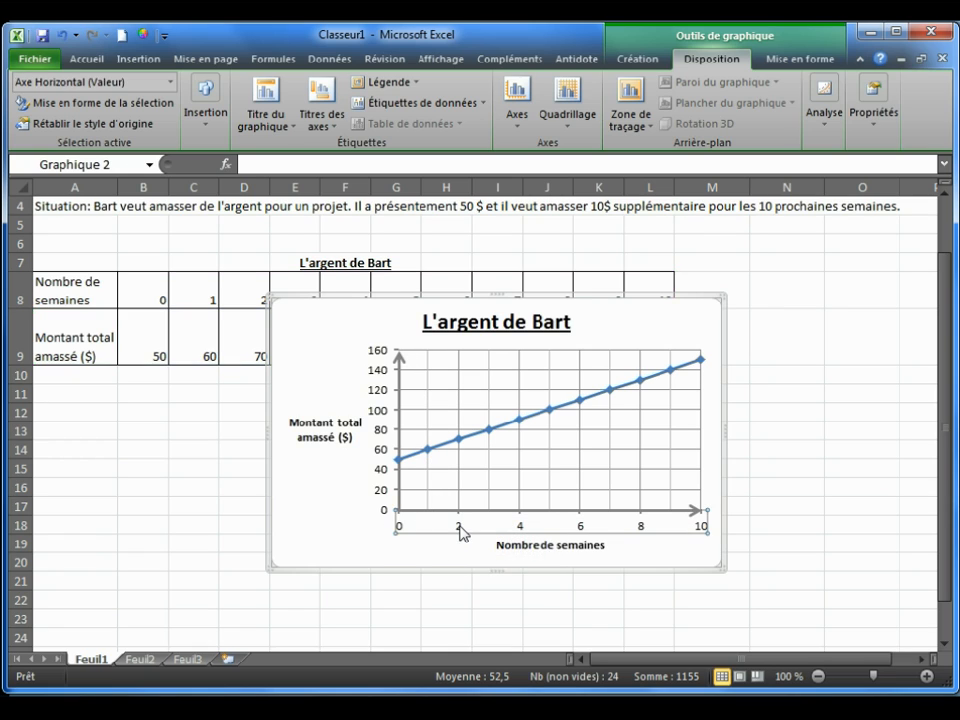
pyautogui.doubleClick(461, 531)
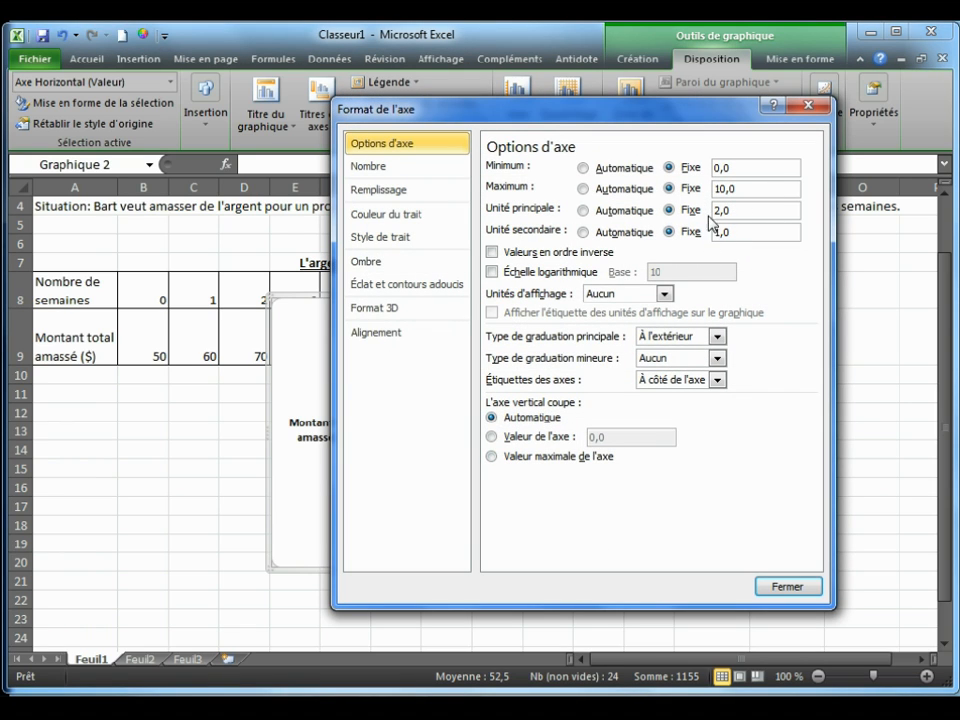
pyautogui.click(787, 586)
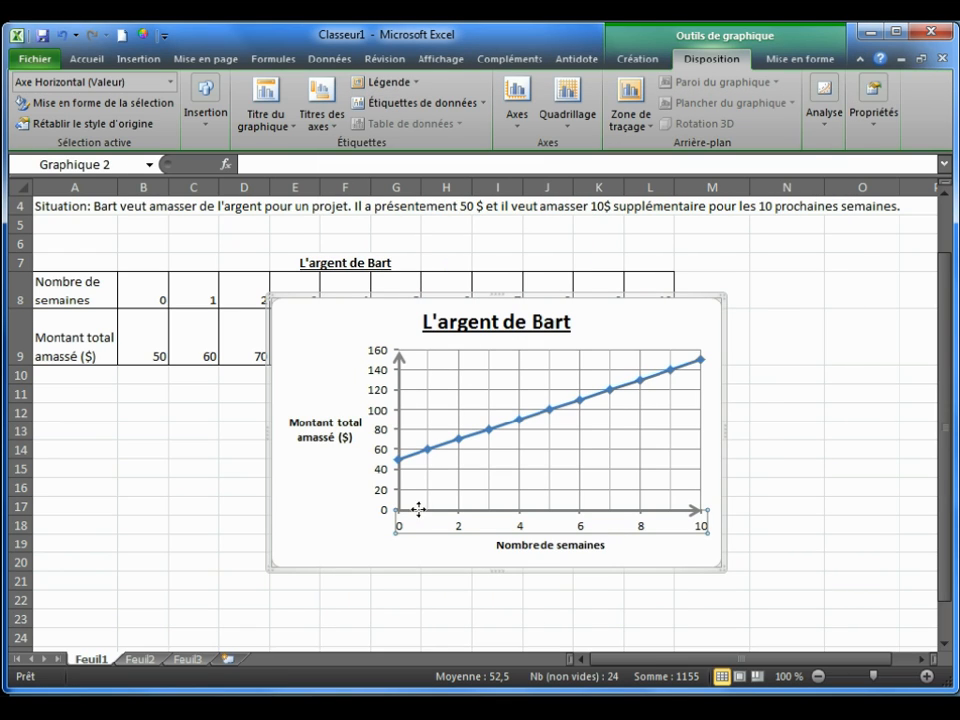
# - Move the whole chart directly below the data table so that it no longer covers rows 8 and 9
pyautogui.click(681, 559)
pyautogui.moveTo(638, 300); pyautogui.dragTo(572, 378)
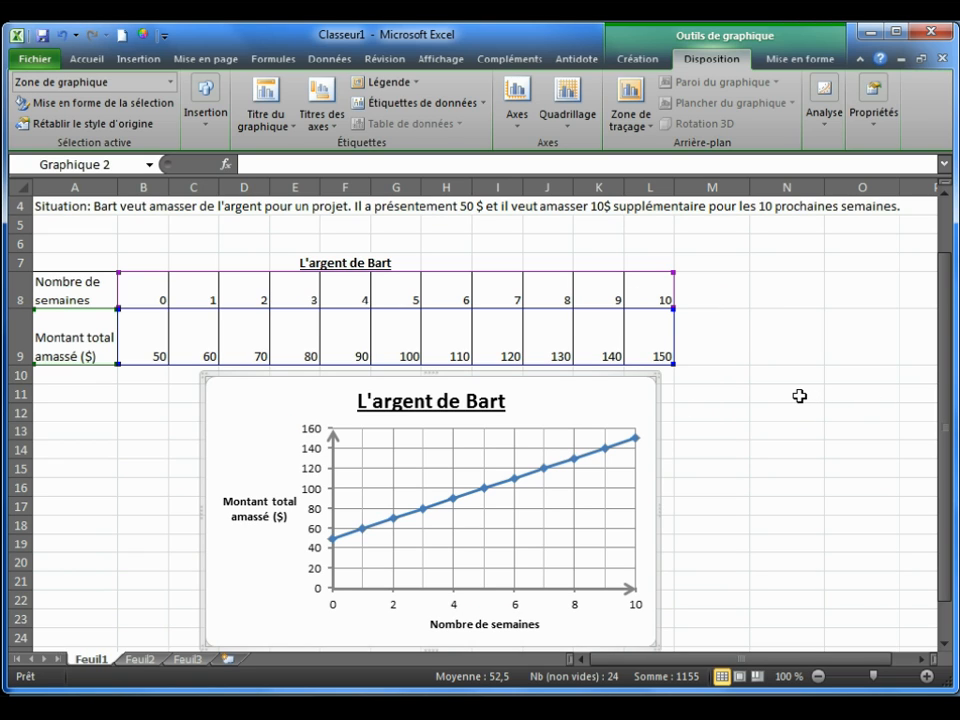